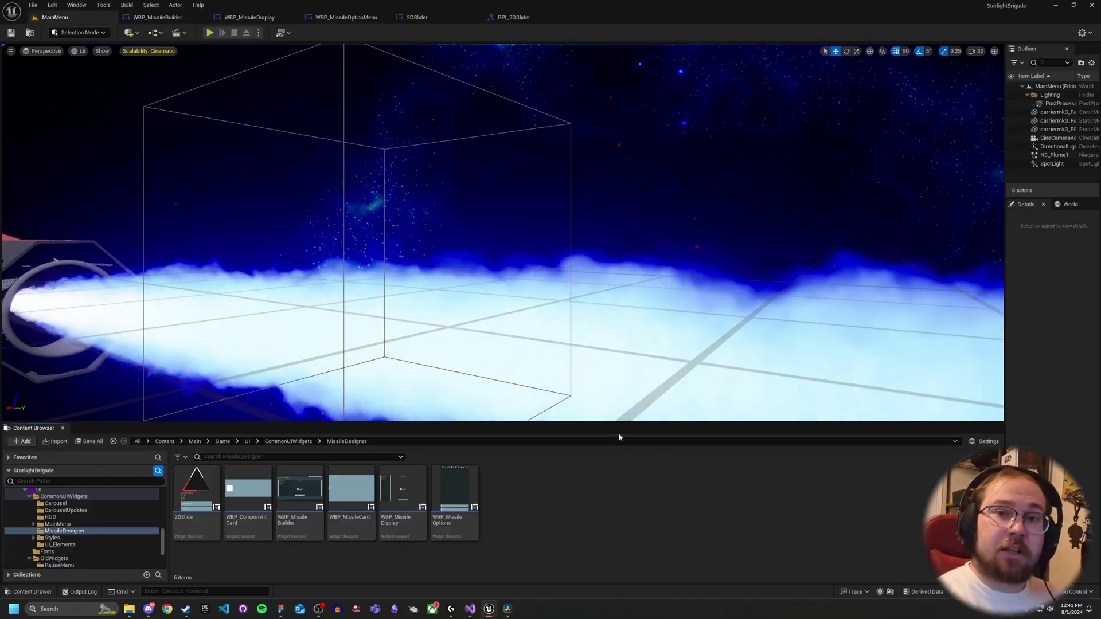
Open the Plugins manager, search it for 'sy', then close the Plugins window
left_click(53, 5)
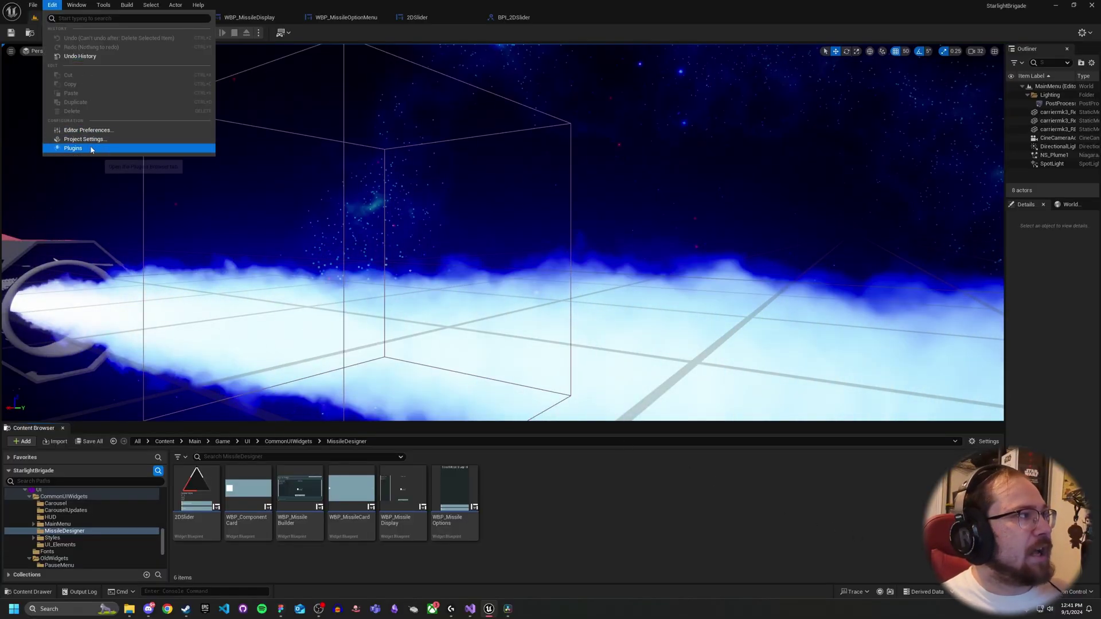
left_click(73, 148)
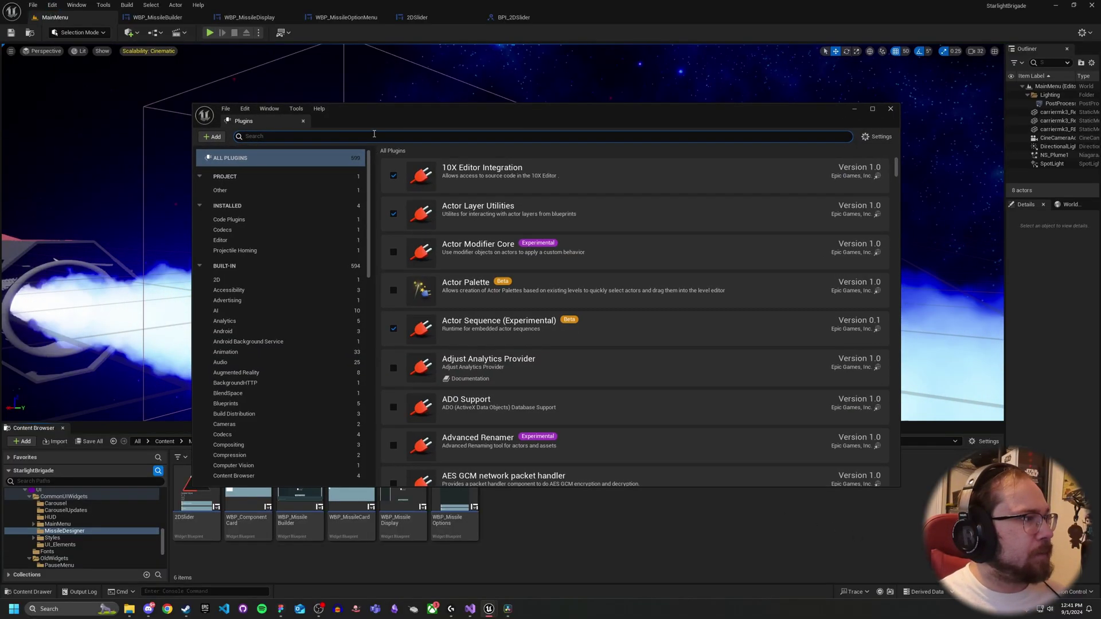
type("synth")
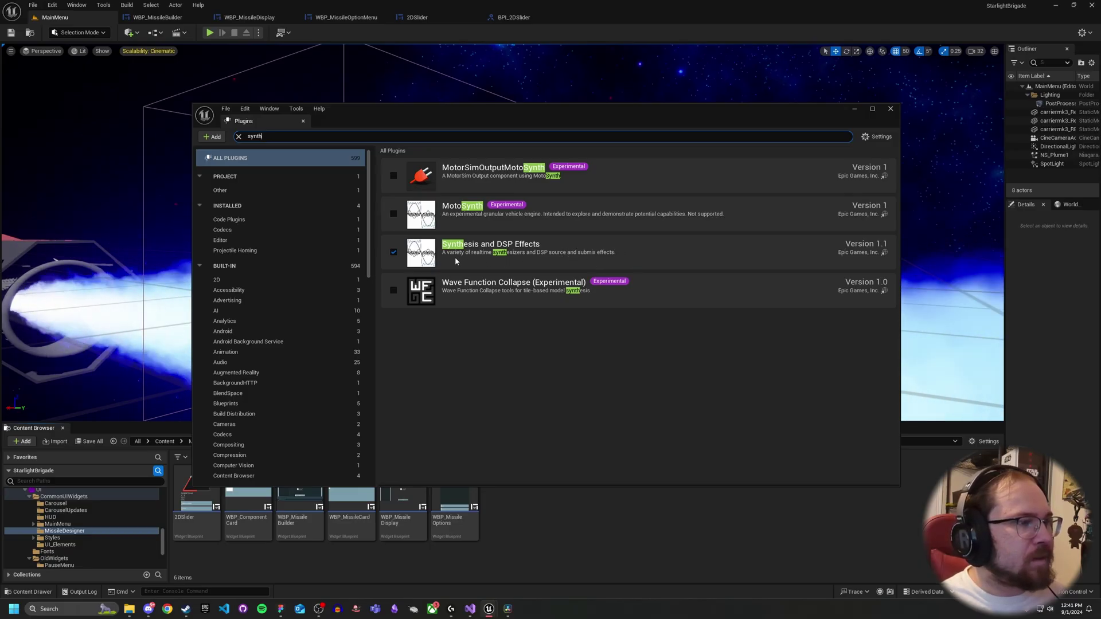
left_click(303, 121)
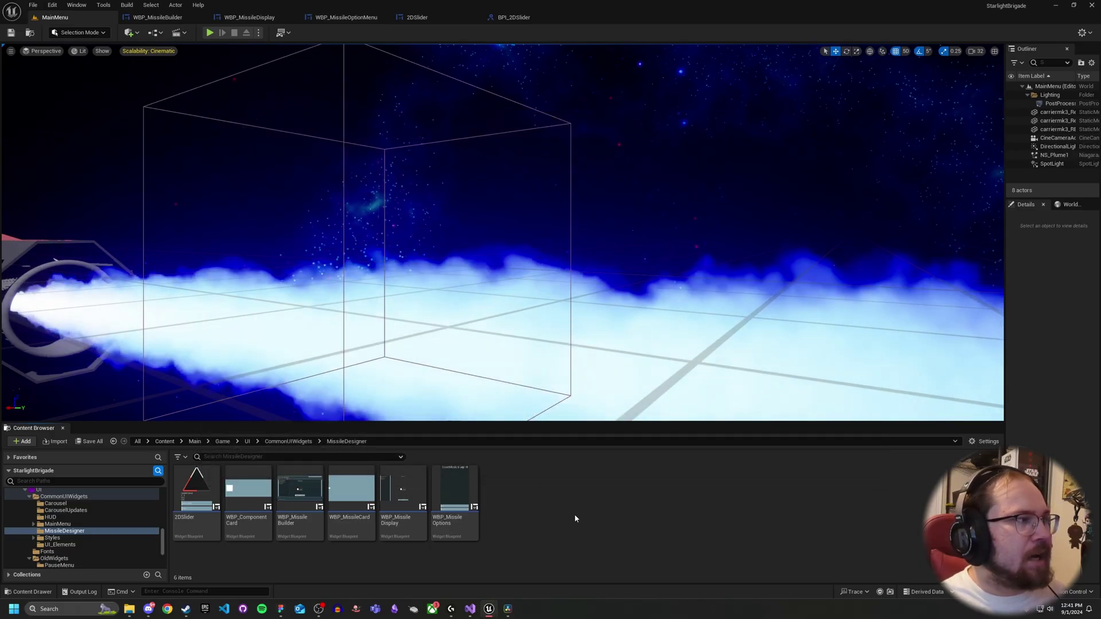
Create a new Blueprint class in the folder with CommonUserWidget as its parent class
right_click(524, 500)
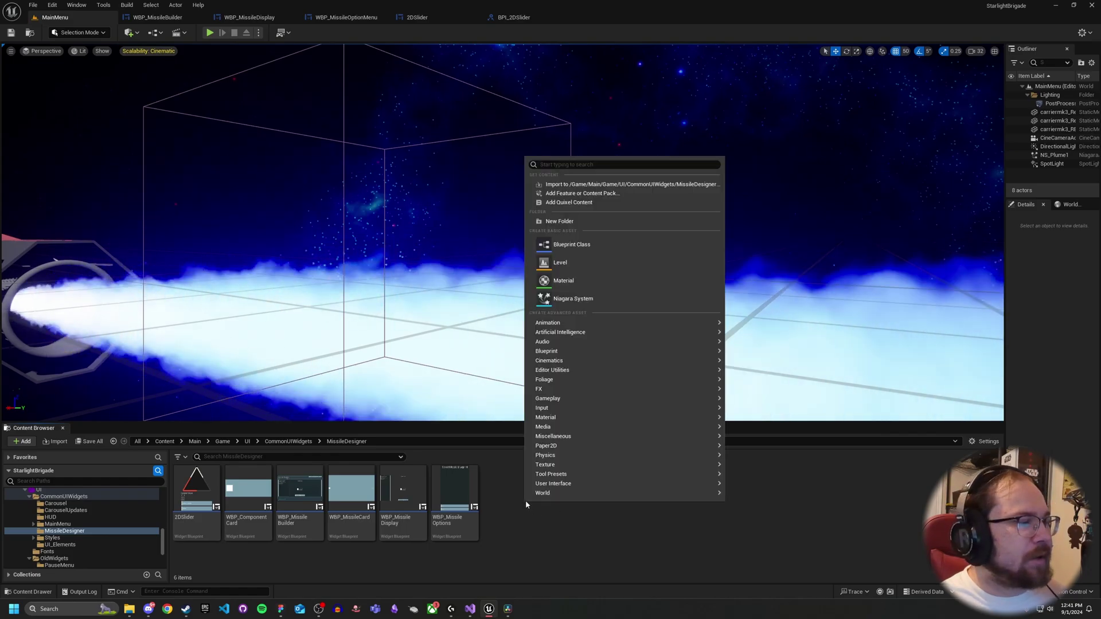
left_click(574, 245)
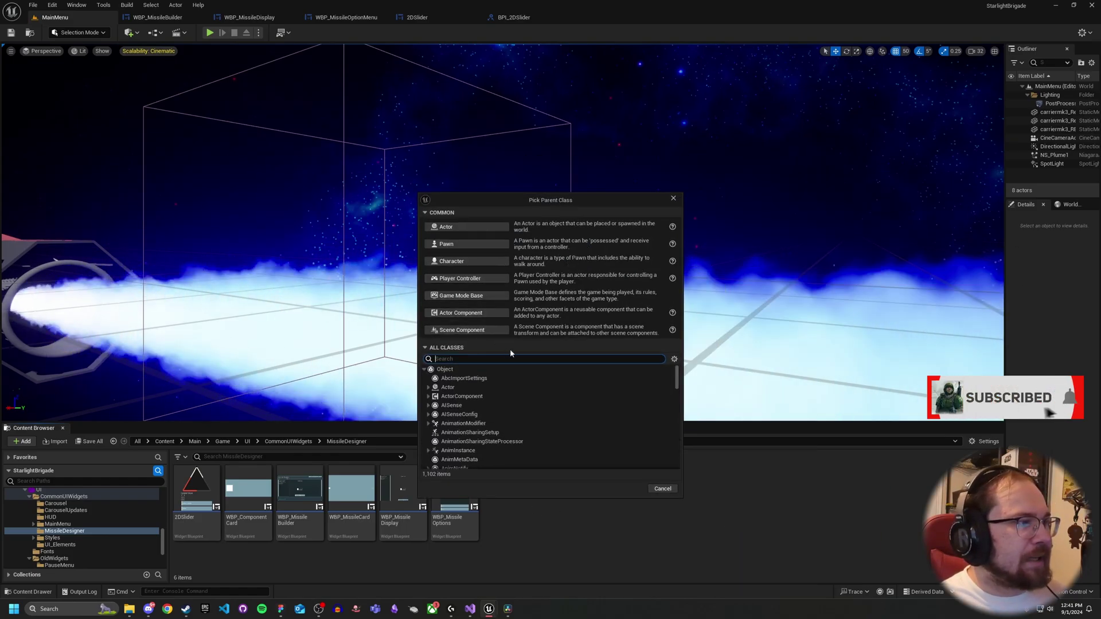
type("common")
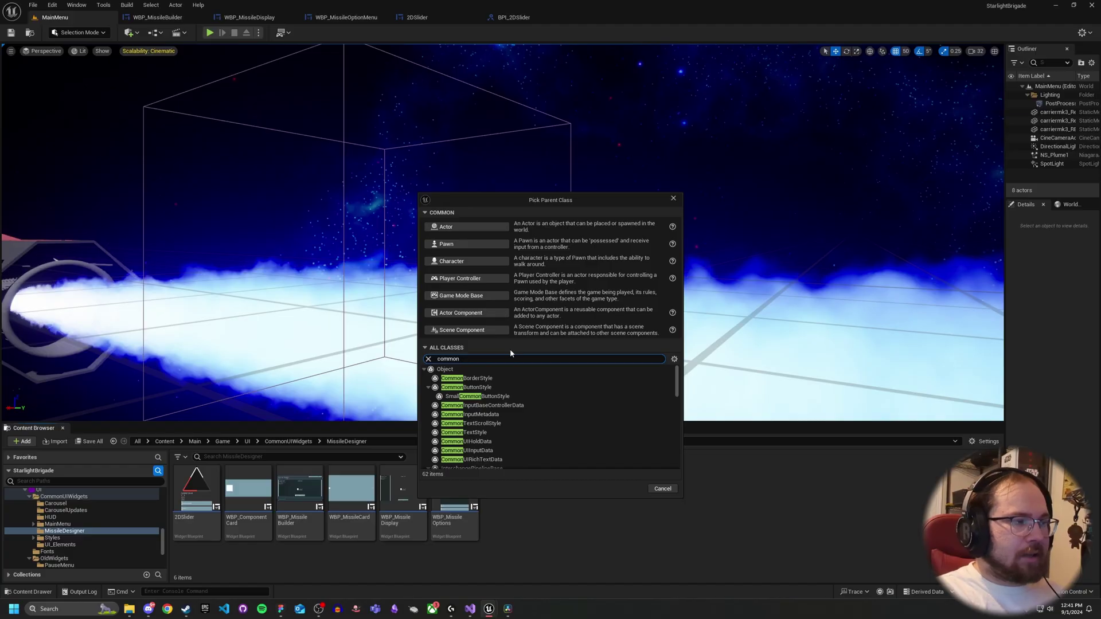
scroll(525, 408, "down", 10)
scroll(525, 411, "down", 5)
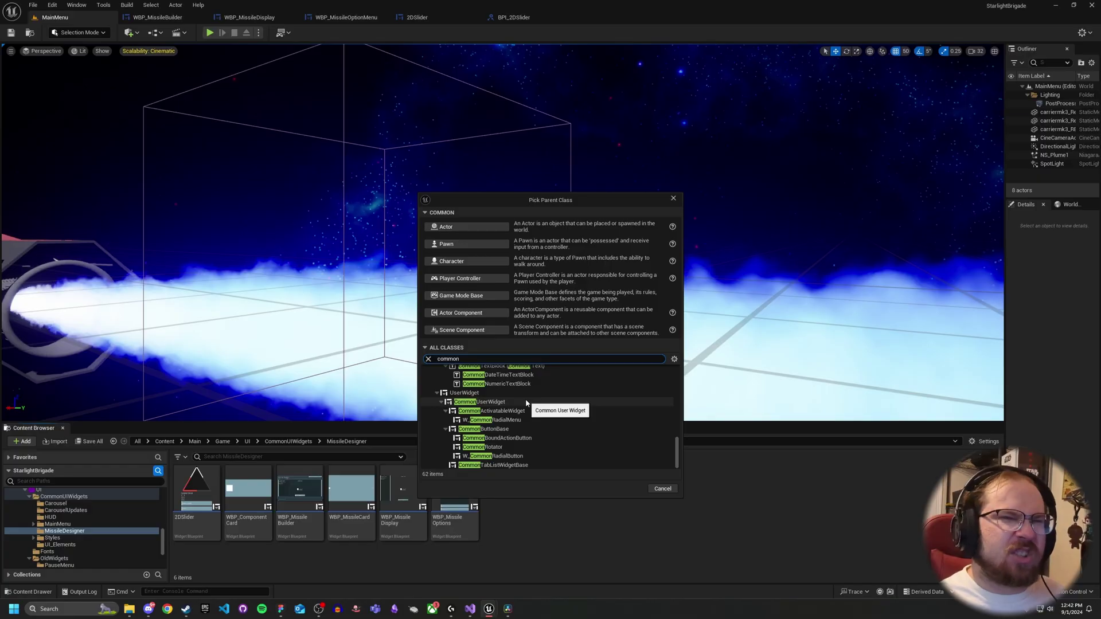
left_click(527, 403)
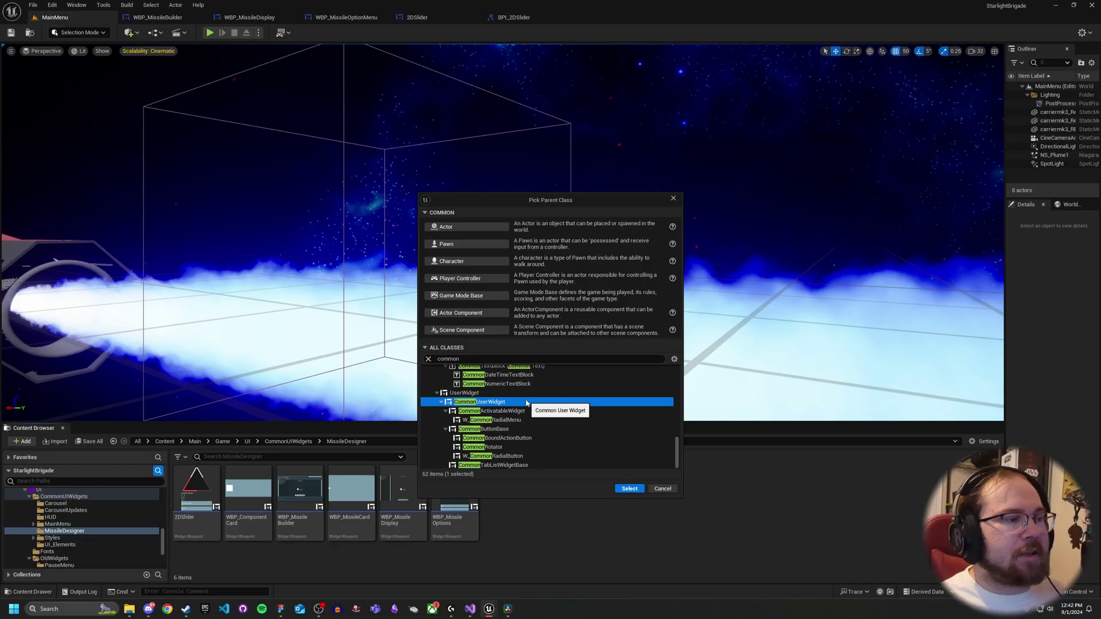
left_click(627, 489)
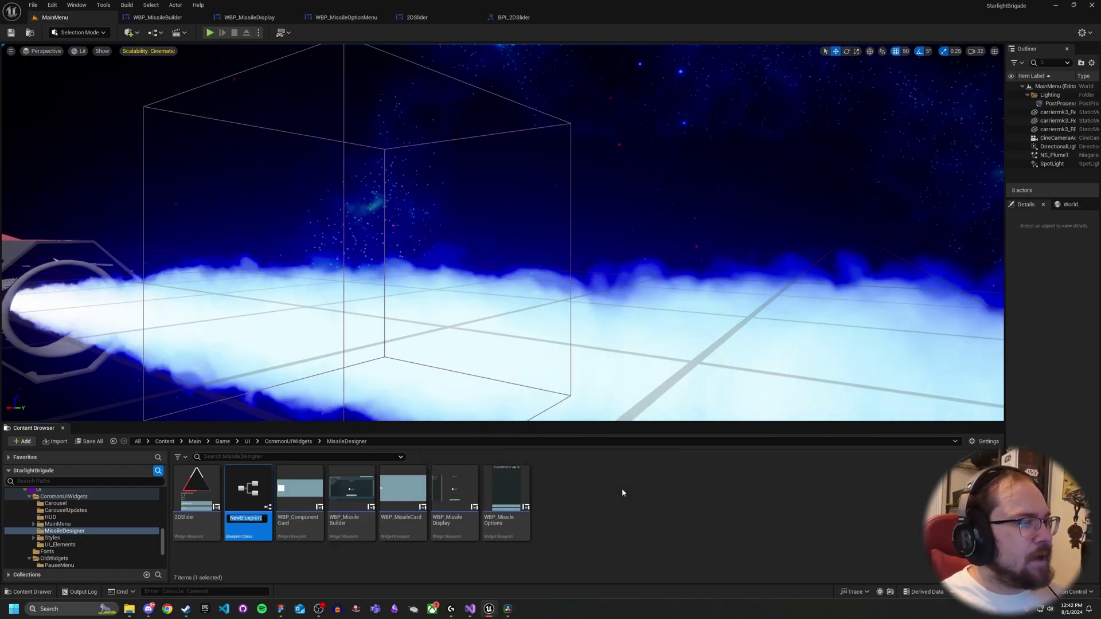
Name the new Blueprint asset WBP_2DGenericSlider
type("WB")
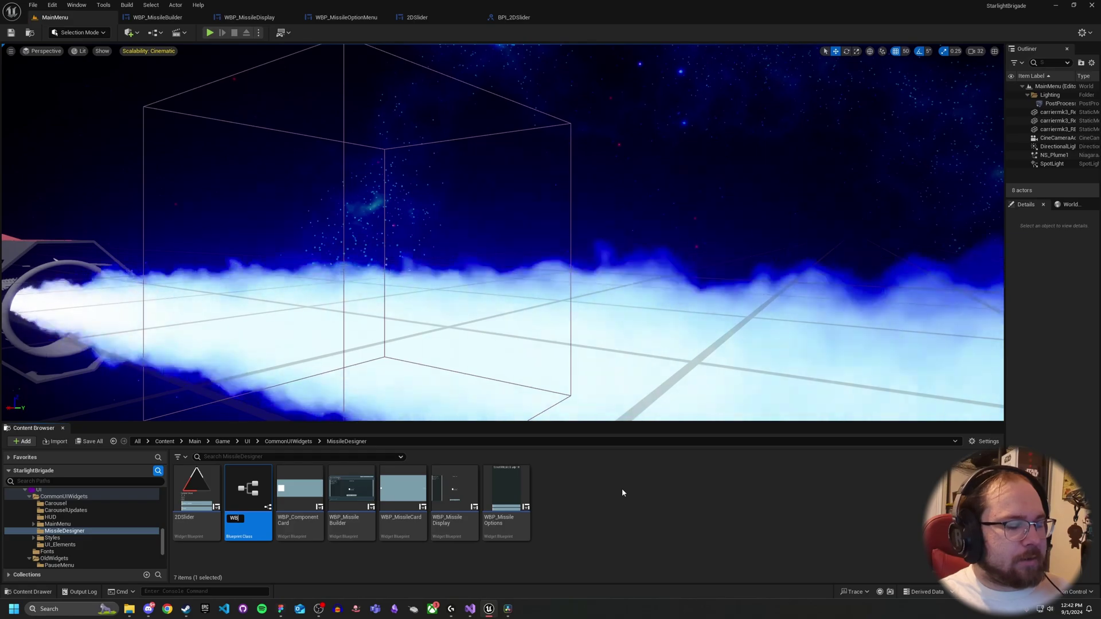
type("P_")
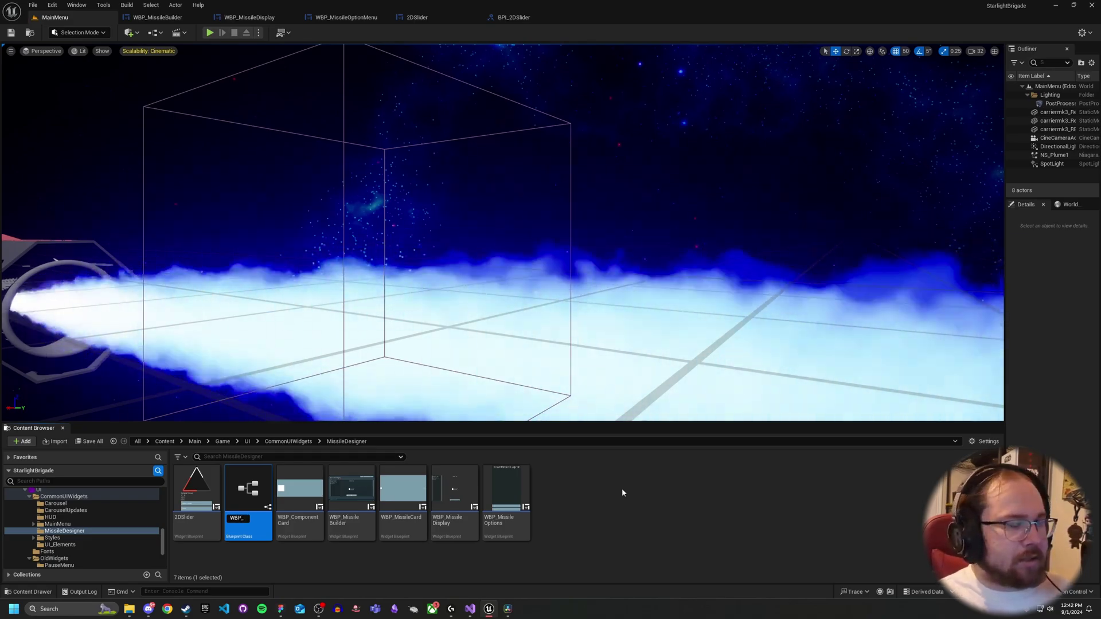
type("2DGene")
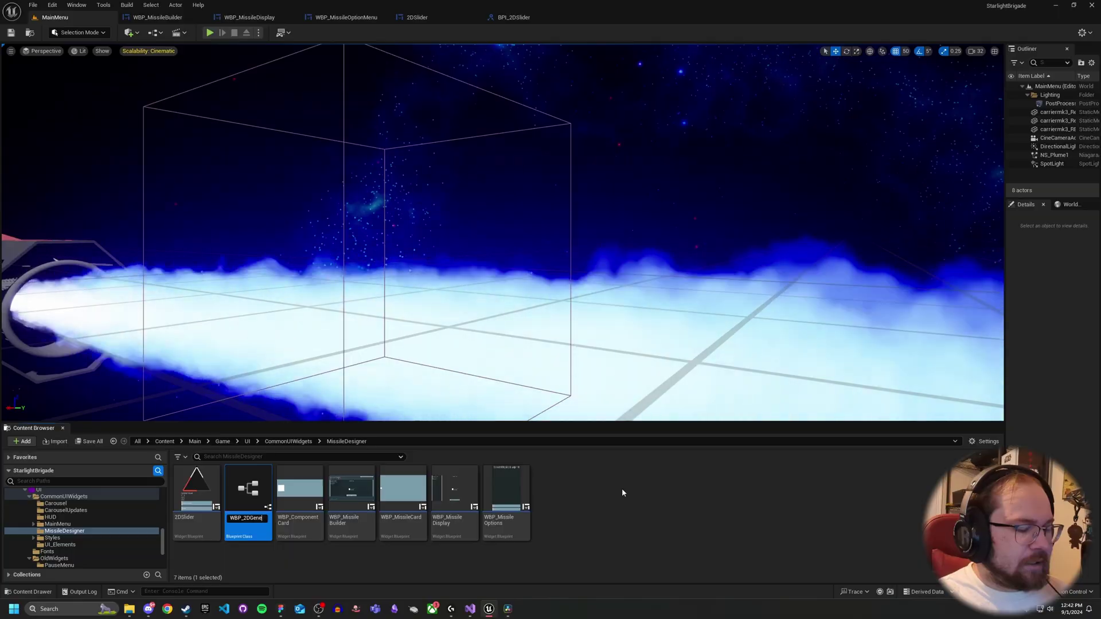
type("ricS")
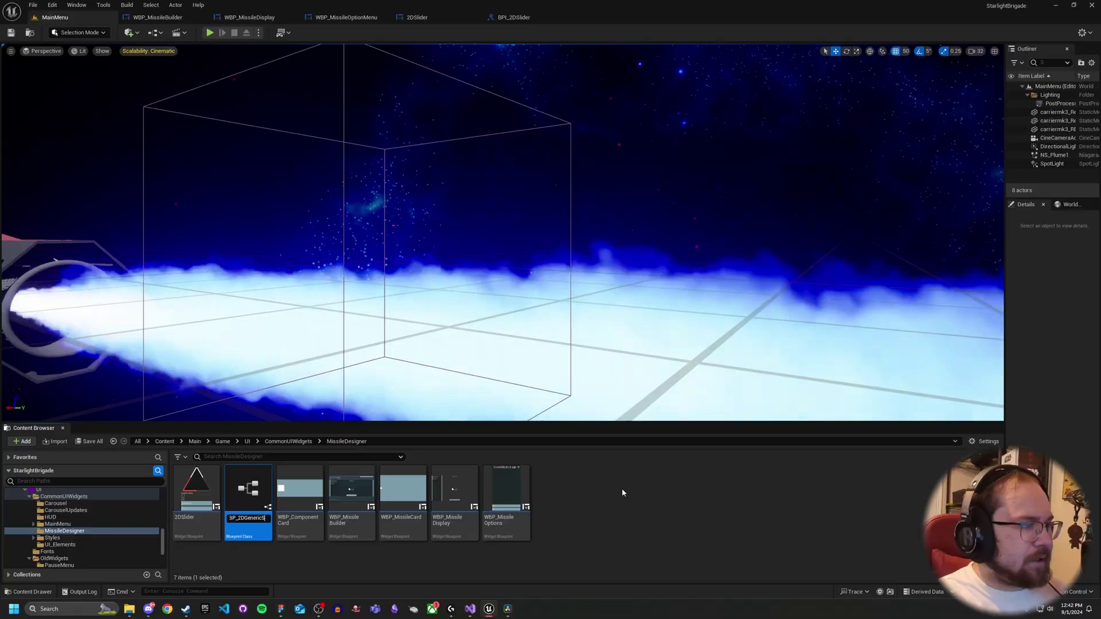
type("lider")
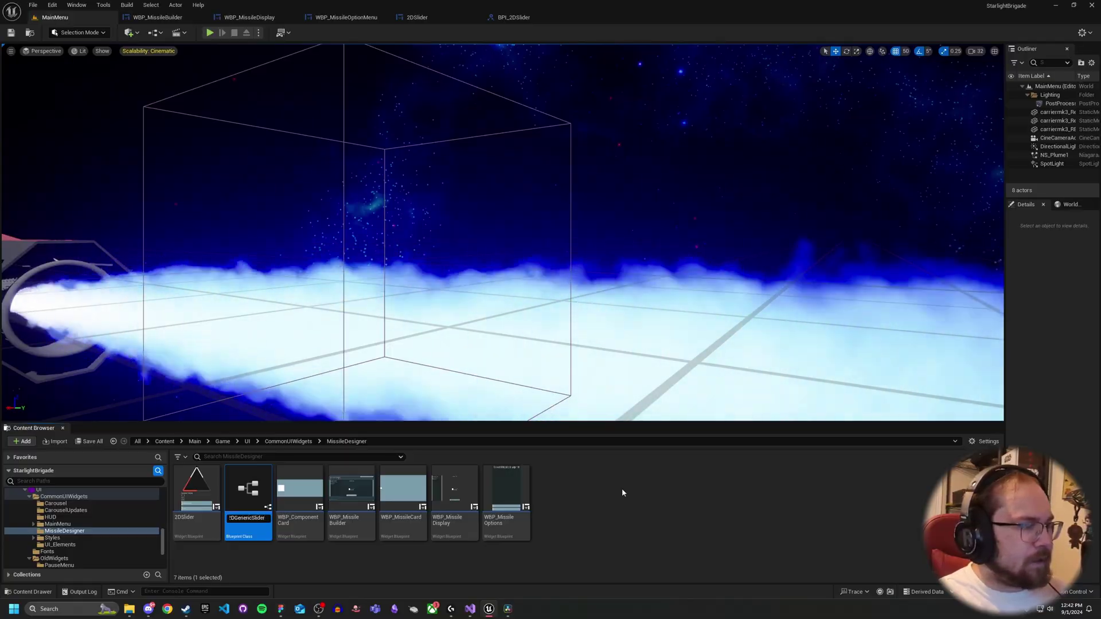
key("Return")
key("Return")
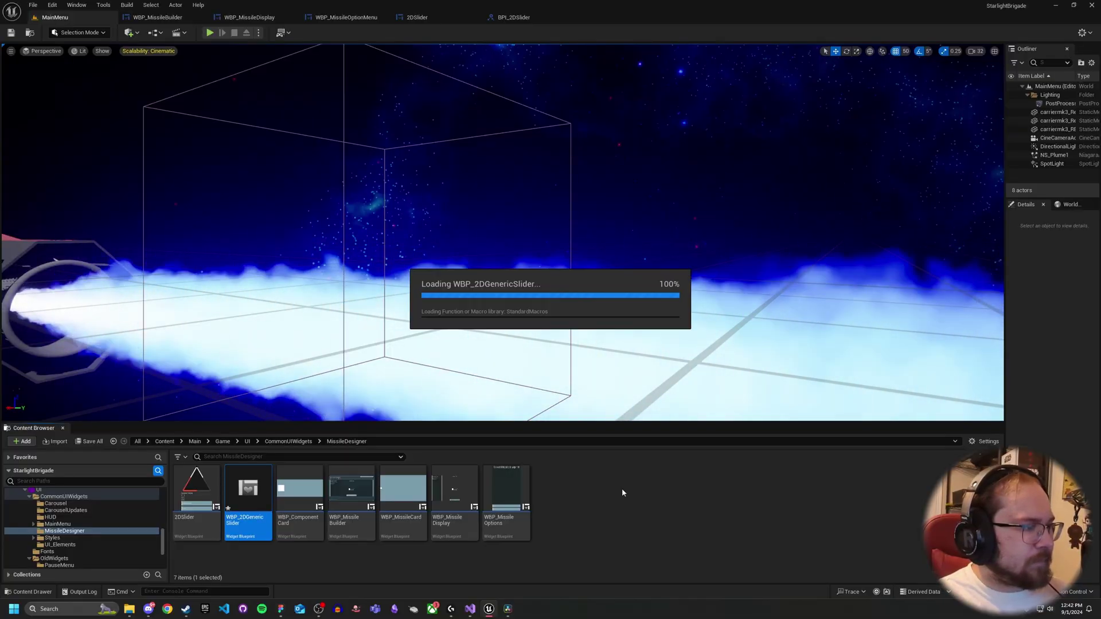
Save the blueprint, then add a Common Border under the WBP_2DGenericSlider root and select it
left_click(10, 32)
left_click(38, 60)
left_click(46, 343)
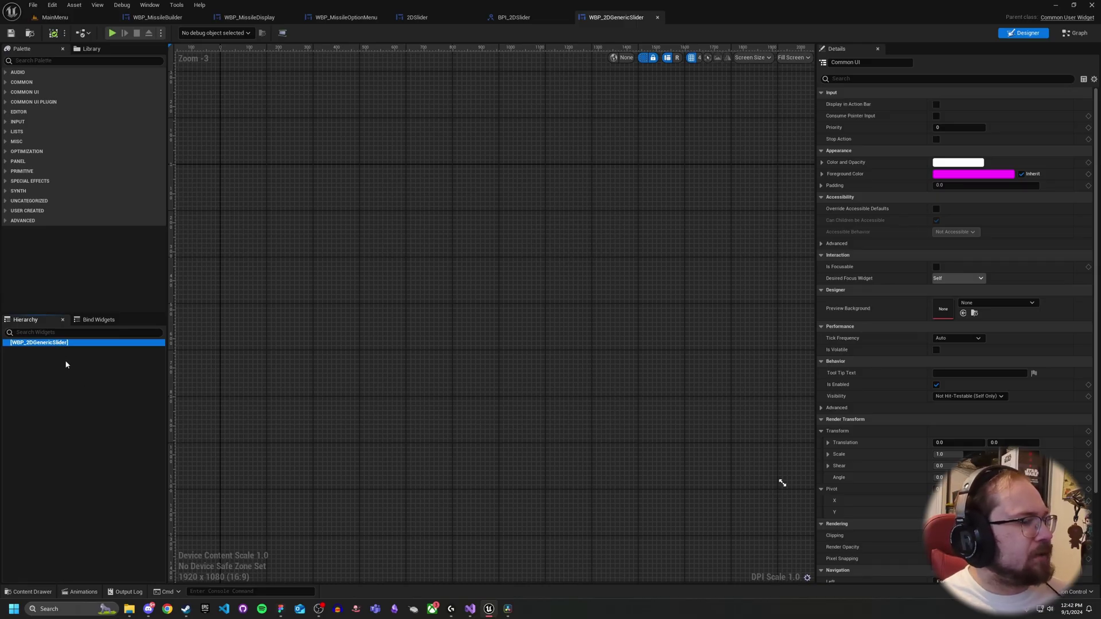
left_click(38, 61)
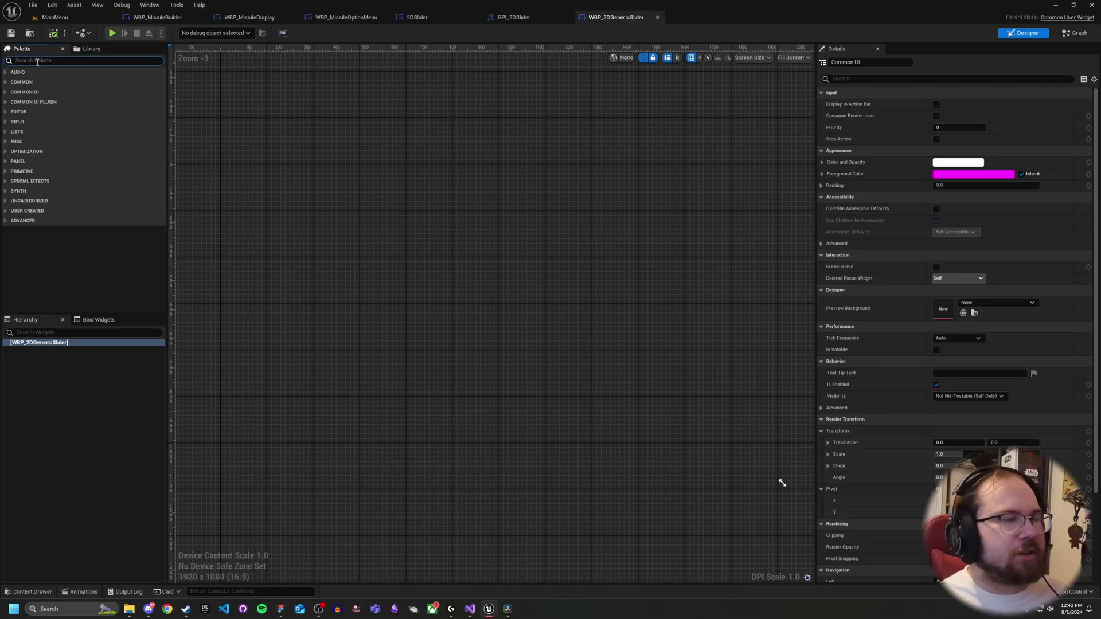
type("c")
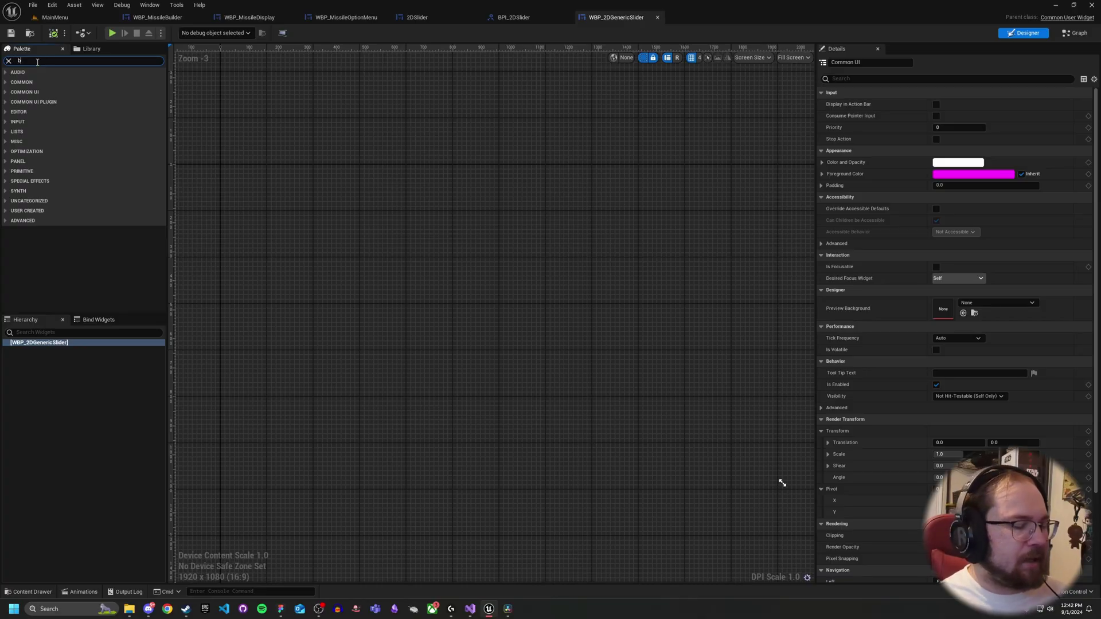
key("BackSpace")
type("commo")
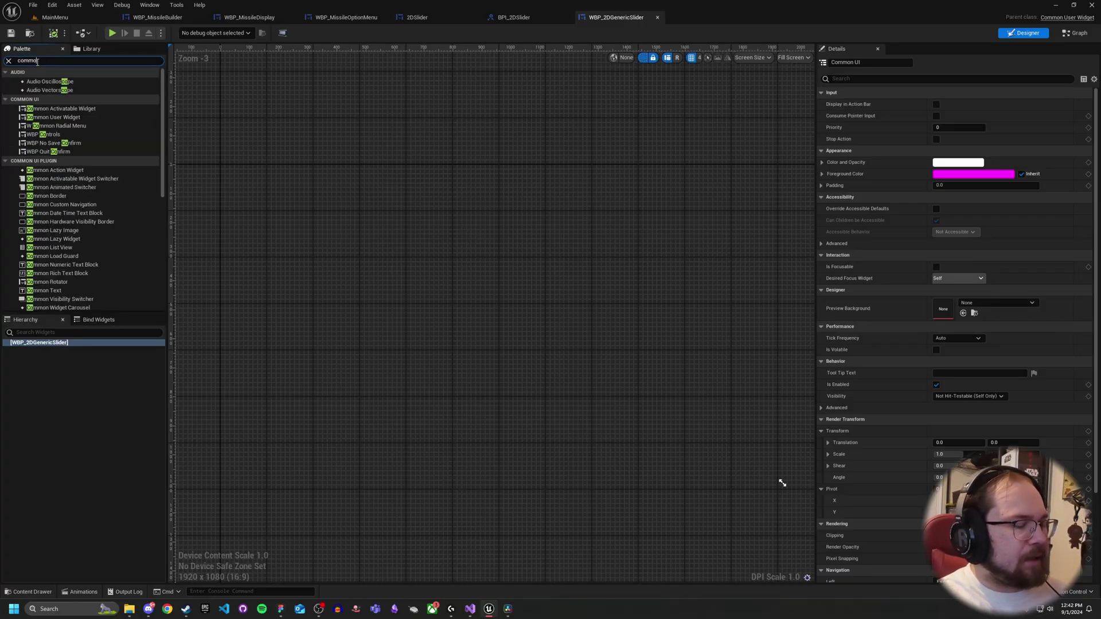
left_click_drag(51, 144, 57, 346)
left_click(55, 349)
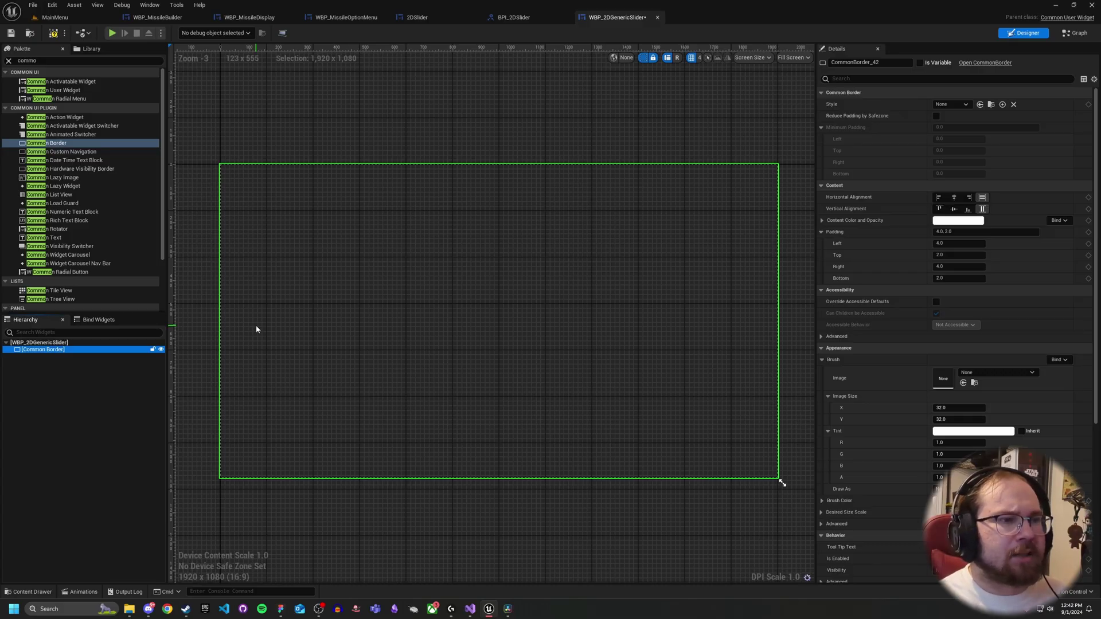
Set the Common Border's padding to 0 and its style to BlankBorderStyle, then save
left_click(952, 231)
type("0")
key("Return")
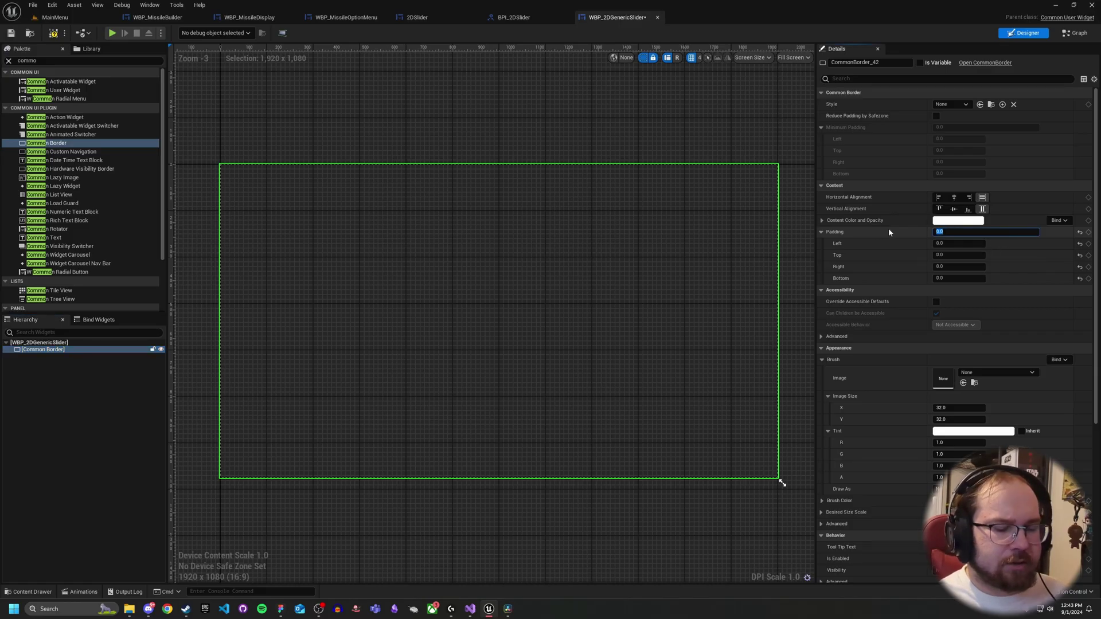
left_click(951, 104)
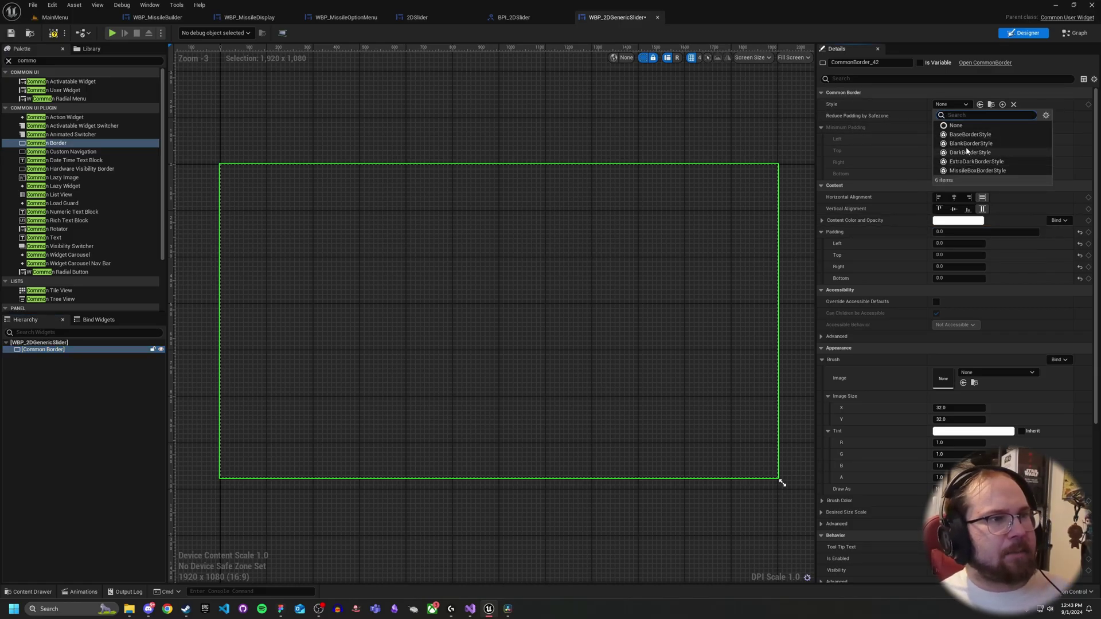
left_click(970, 143)
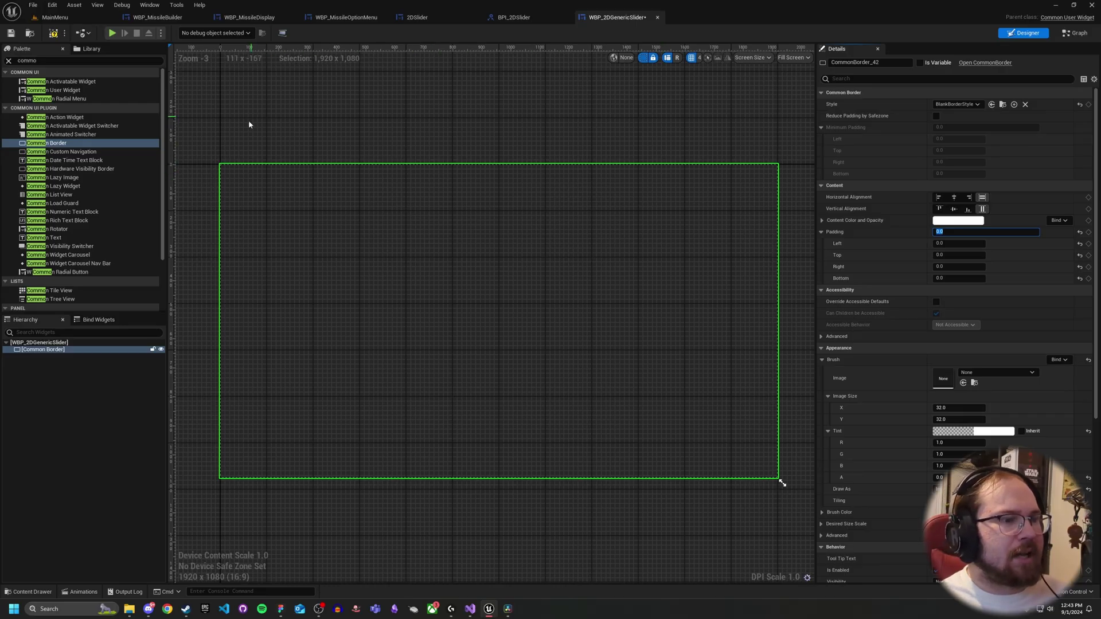
left_click(11, 32)
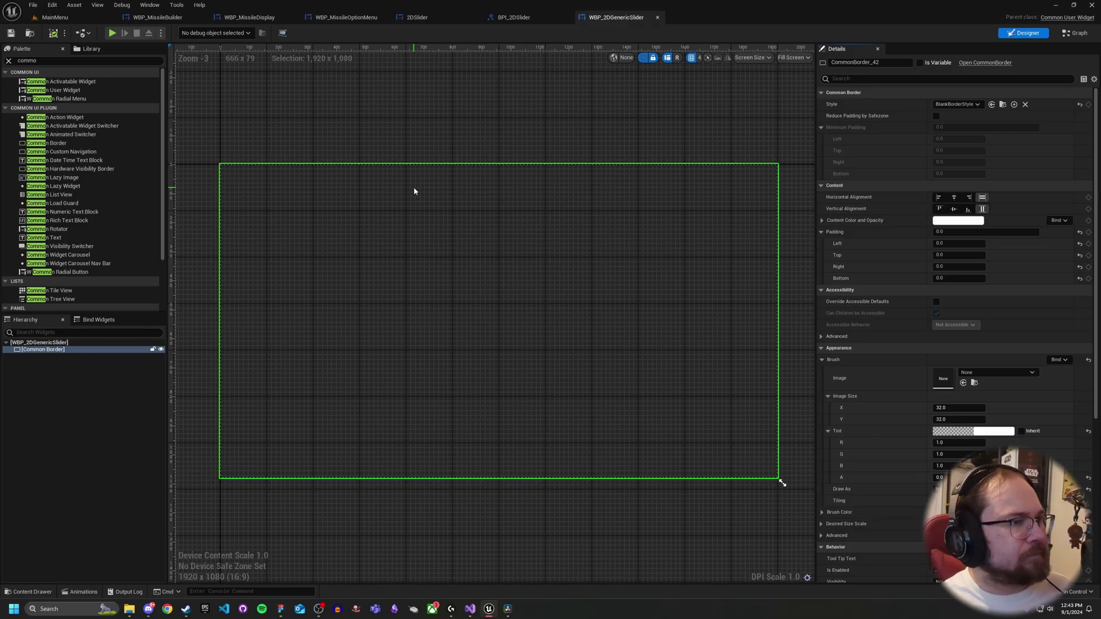
Nest a Vertical Box in the Common Border and a Size Box inside it, enabling width override
left_click(39, 60)
type("vertic")
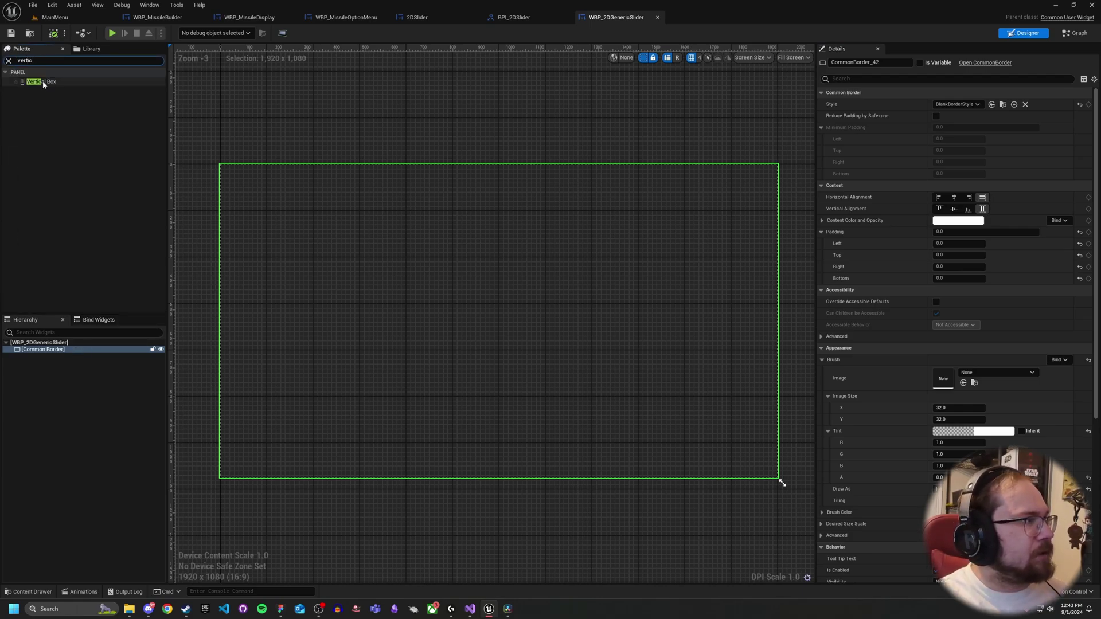
left_click_drag(41, 81, 55, 356)
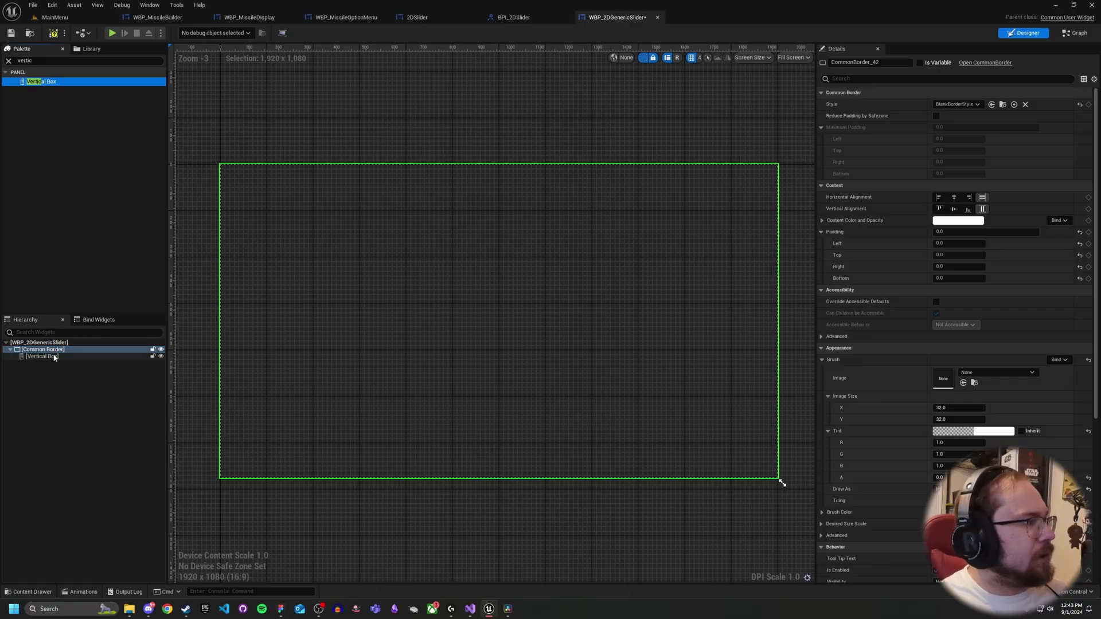
left_click(9, 60)
type("size")
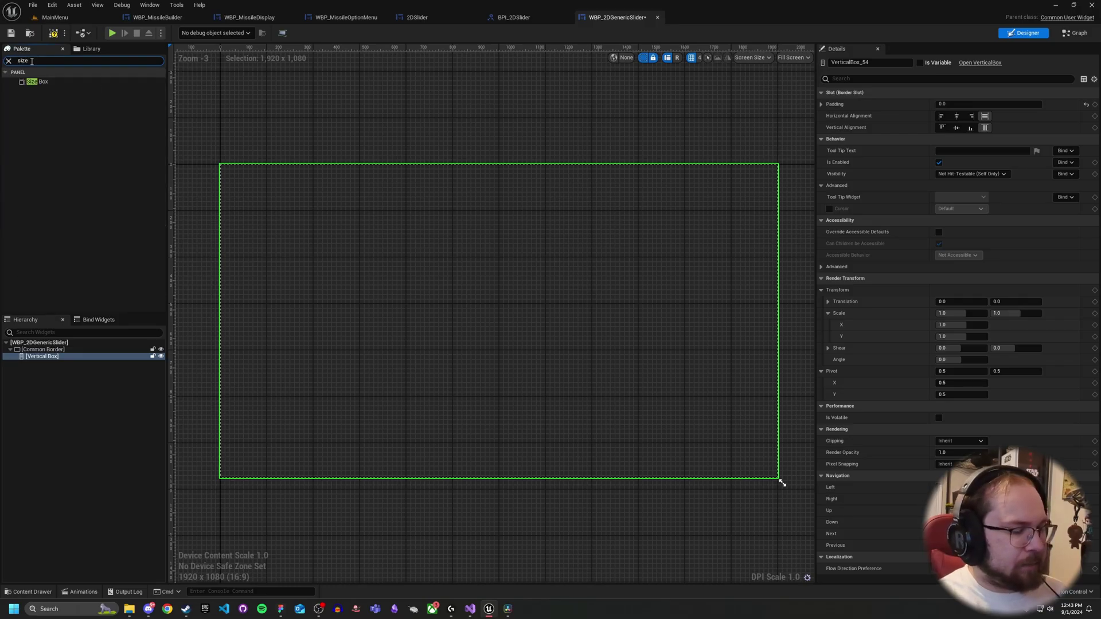
left_click_drag(35, 81, 56, 365)
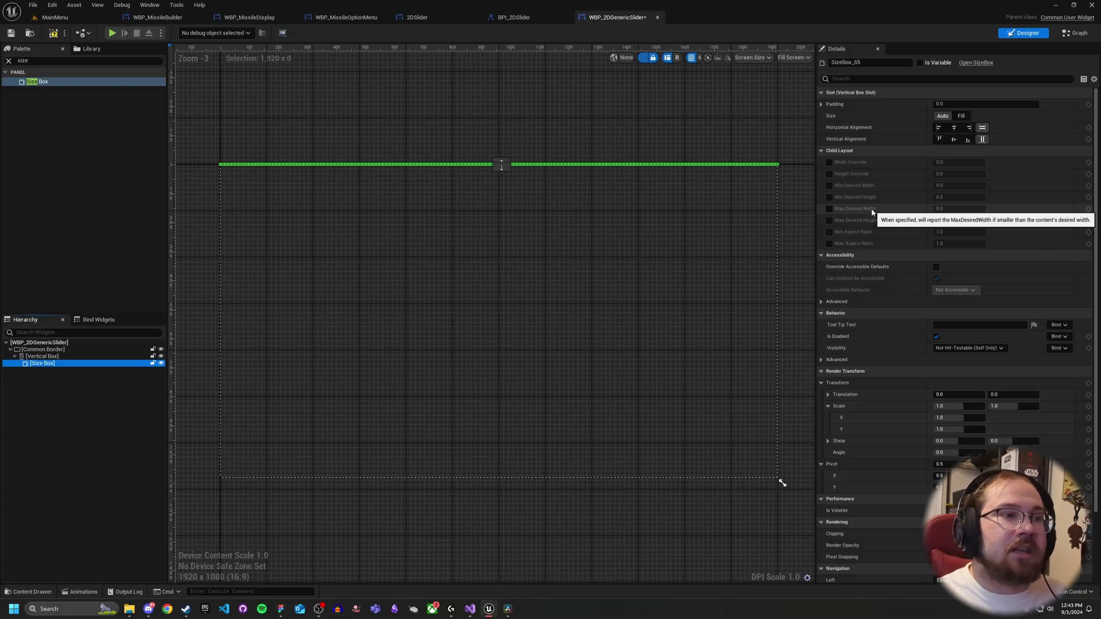
left_click(829, 173)
Set the Size Box width and height overrides to 256 and centre it horizontally and vertically
left_click(828, 161)
left_click(943, 162)
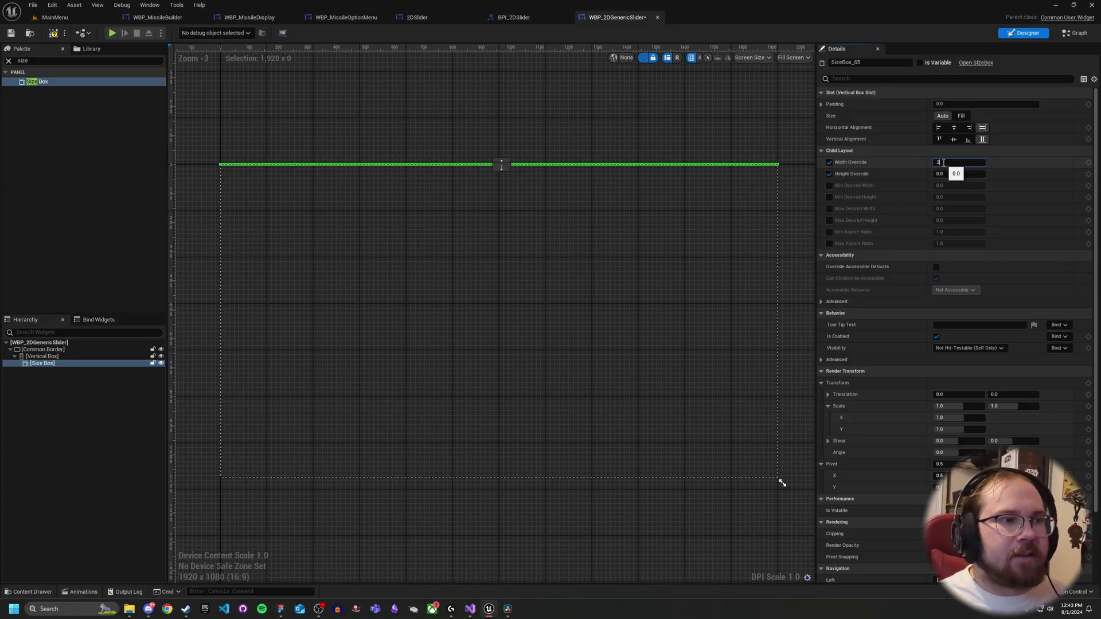
type("256")
key("Return")
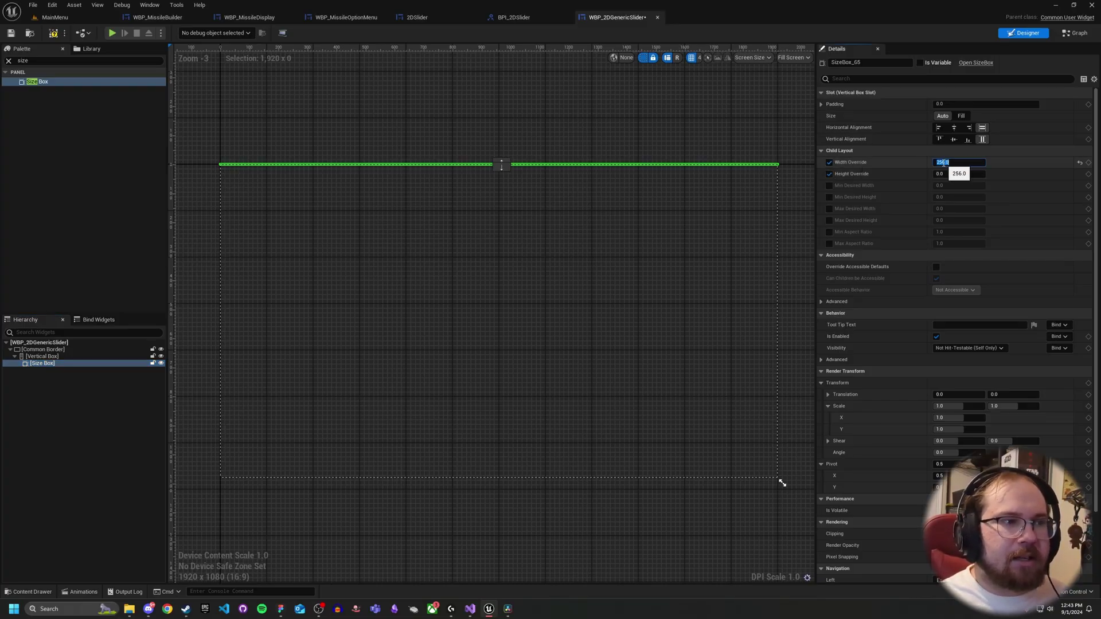
left_click(948, 174)
type("2")
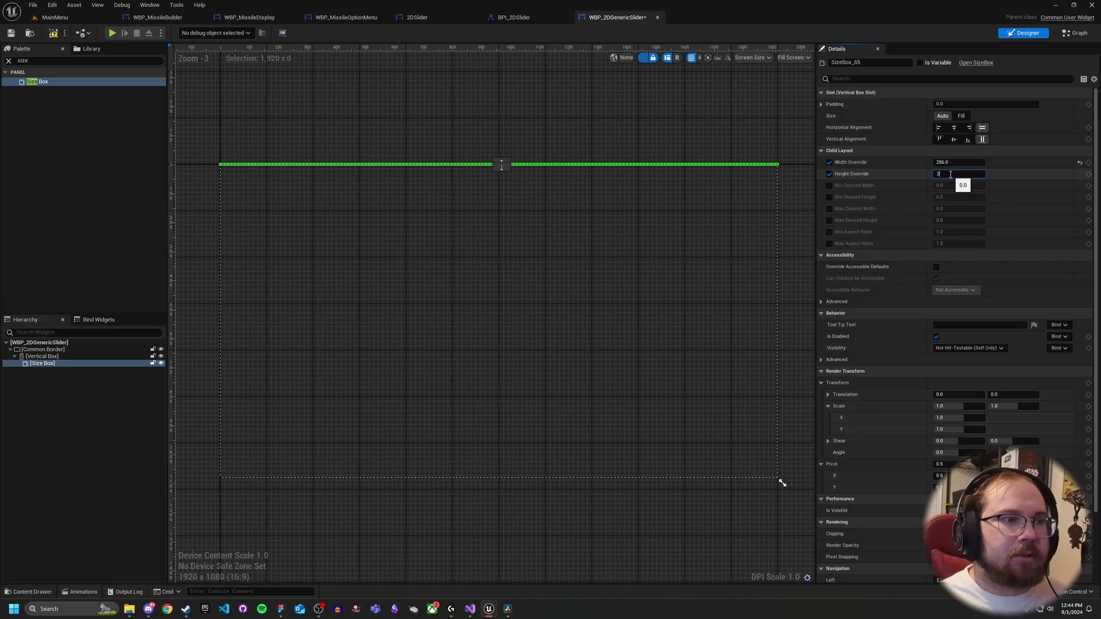
type("56")
key("Return")
left_click(953, 128)
left_click(954, 139)
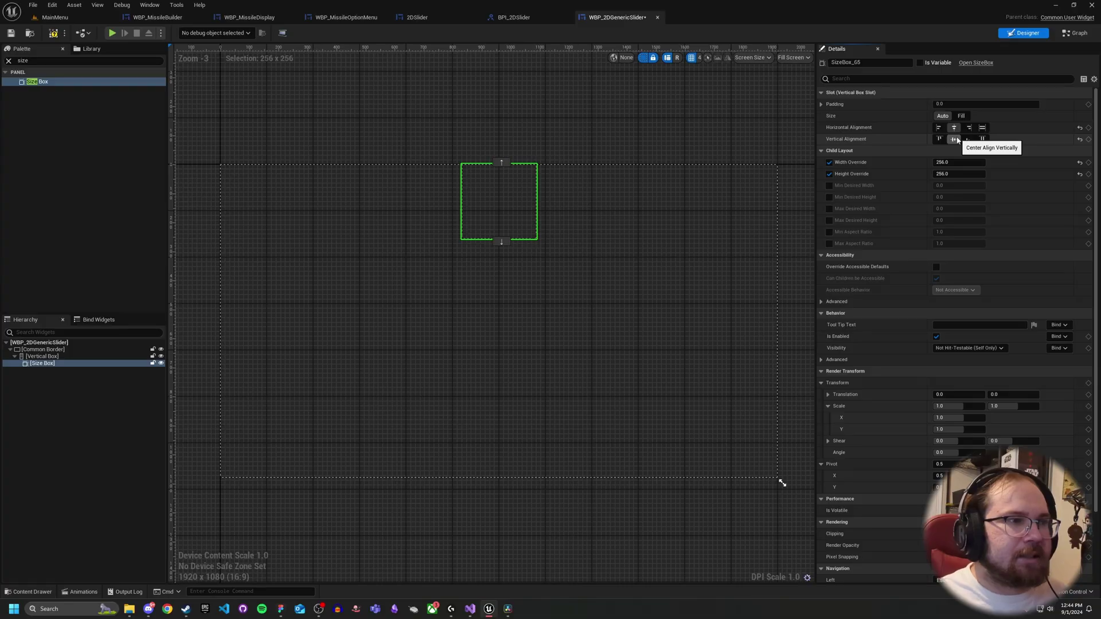
Switch the designer preview to Desired on Screen and clear the Palette search
left_click(794, 57)
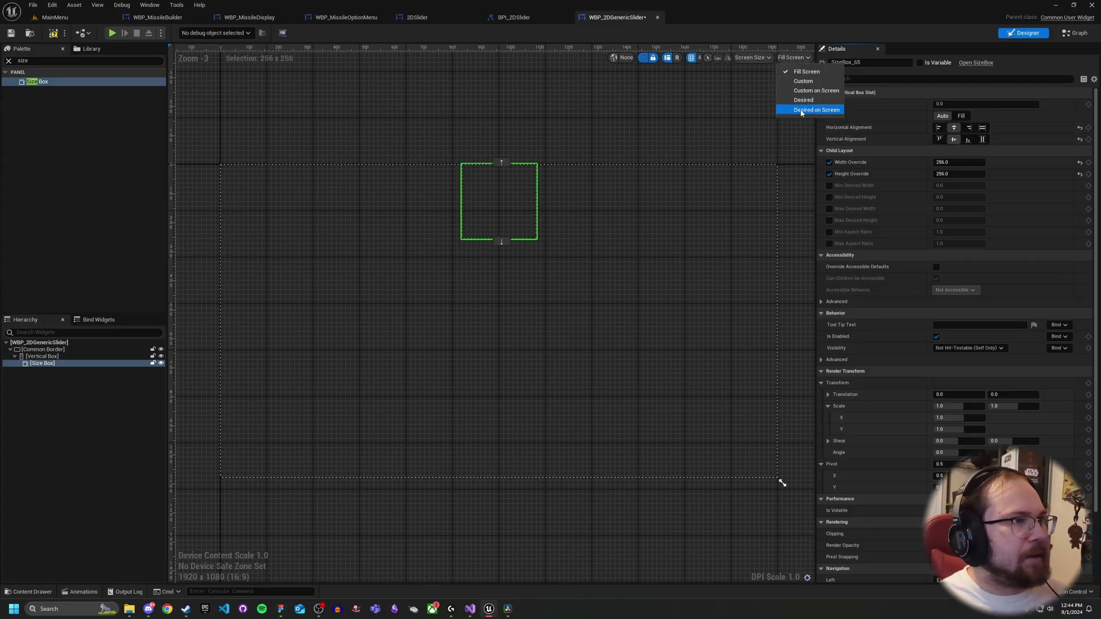
left_click(801, 110)
scroll(452, 275, "up", 5)
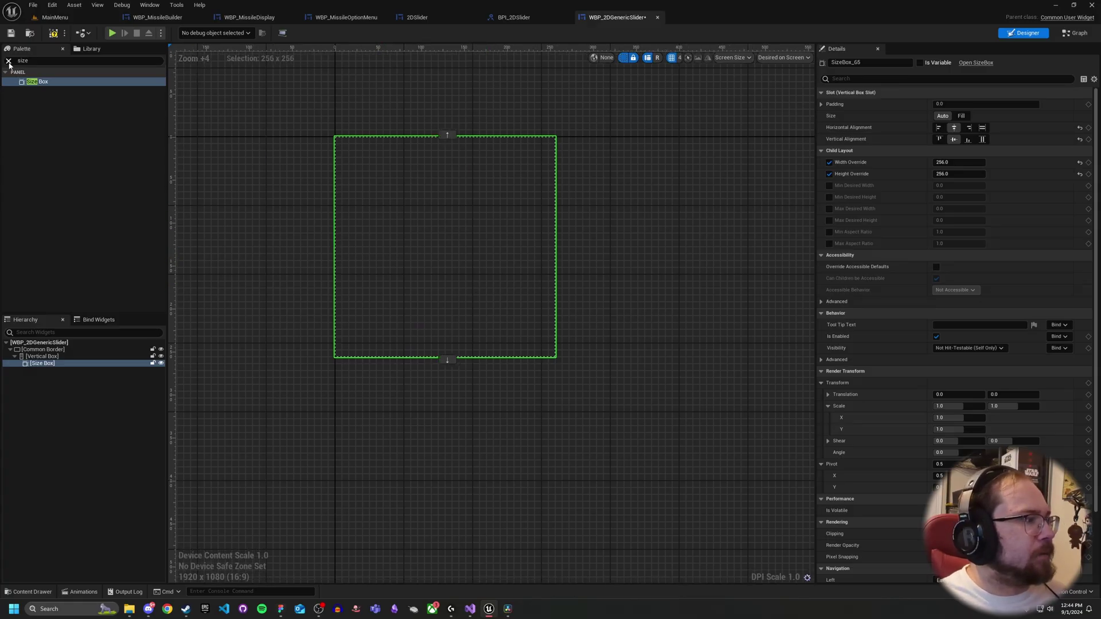
left_click(9, 61)
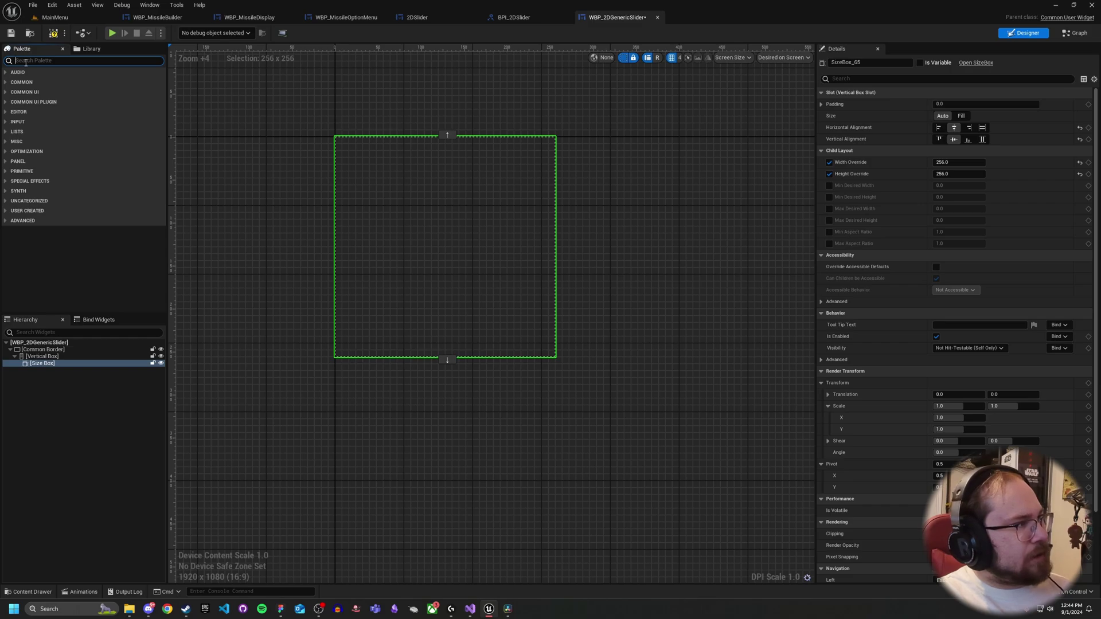
Drag a Synth 2D Slider into the Size Box and bring up its Background Image choices
type("2d")
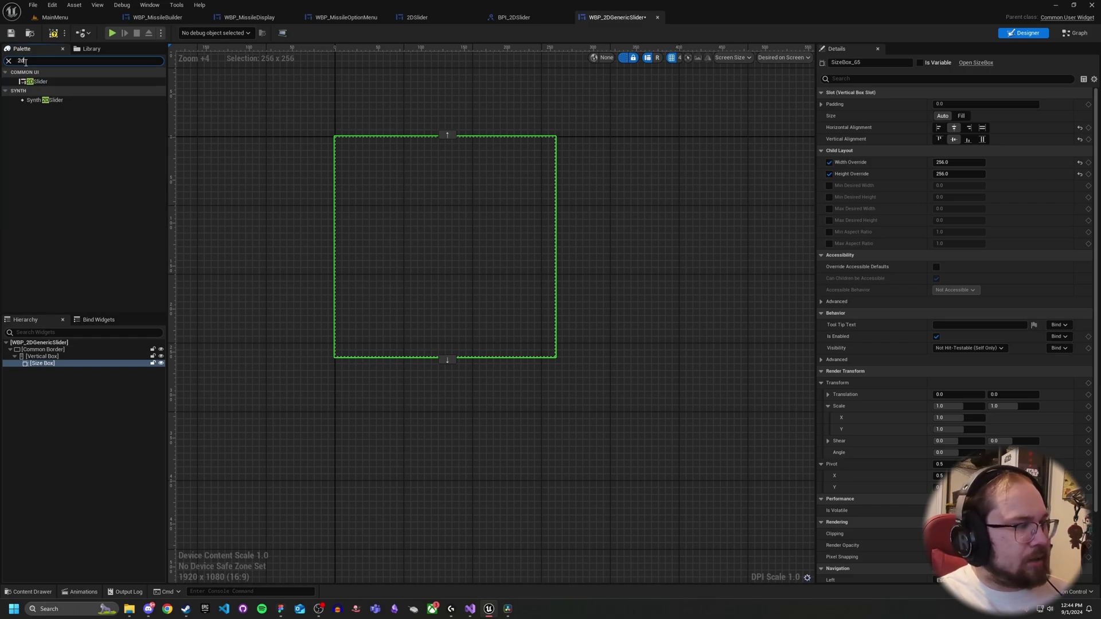
left_click_drag(46, 101, 49, 370)
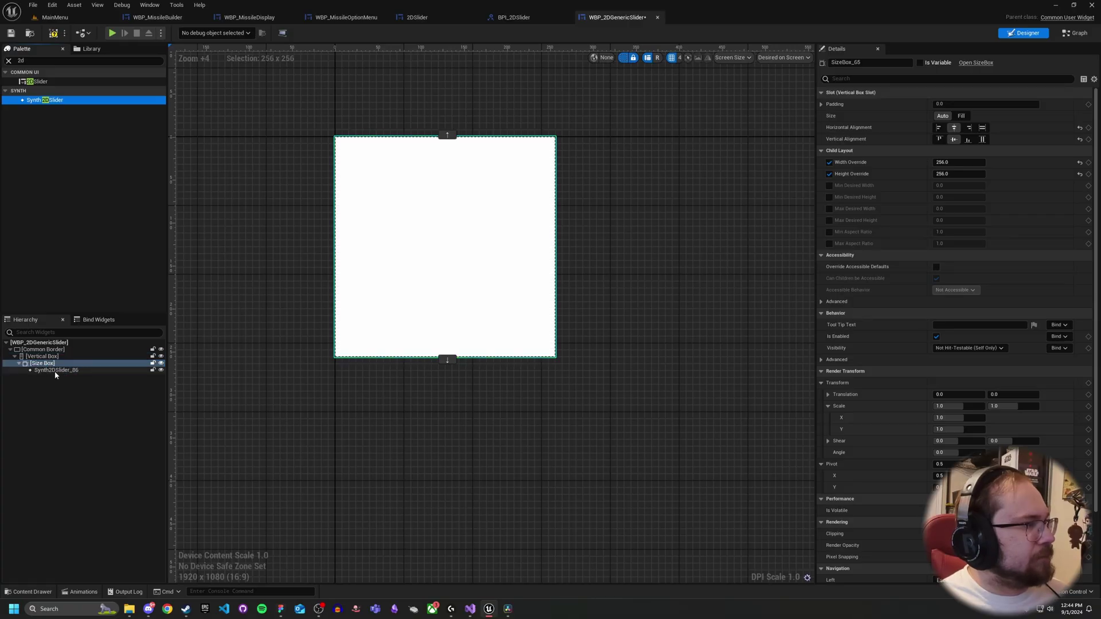
left_click(55, 373)
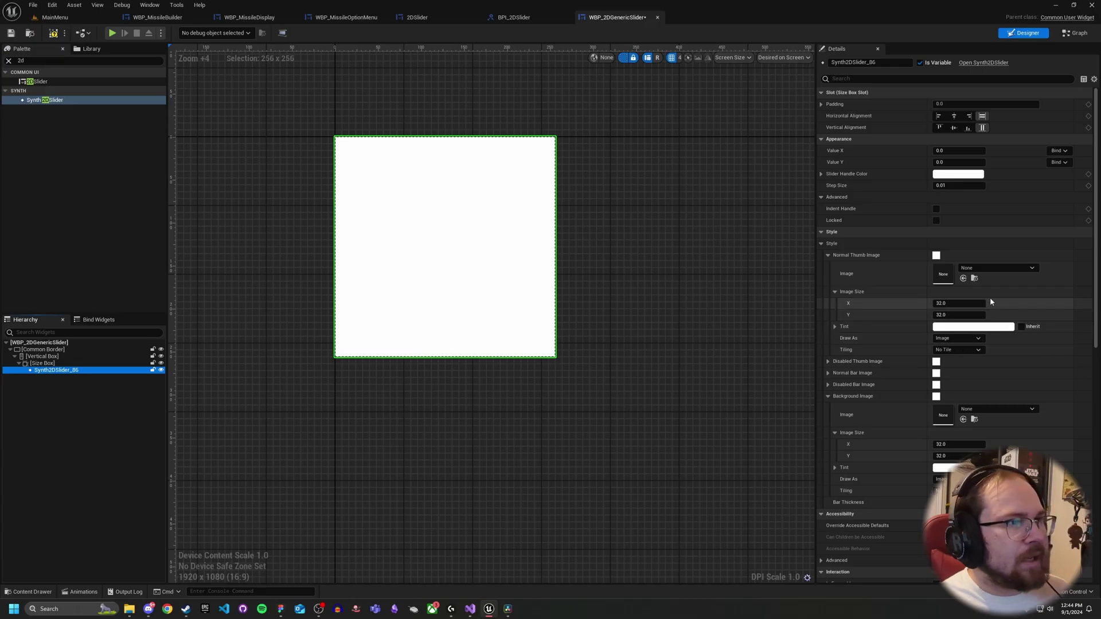
left_click(989, 409)
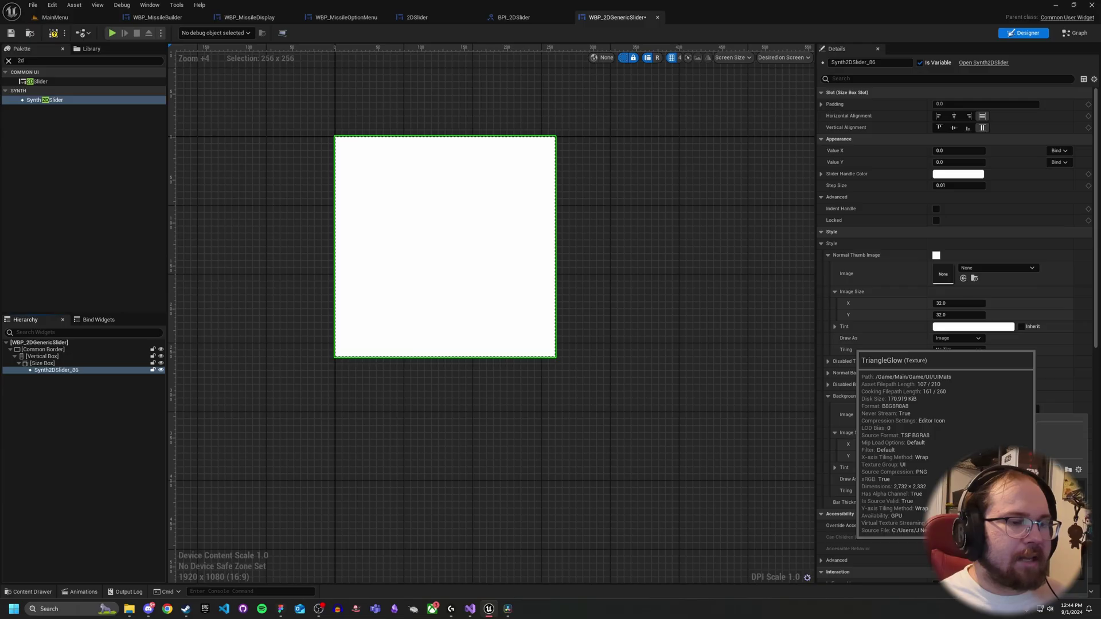
Use TriangleGlow as the slider background and resize the Size Box to 300 × 256
left_click(895, 402)
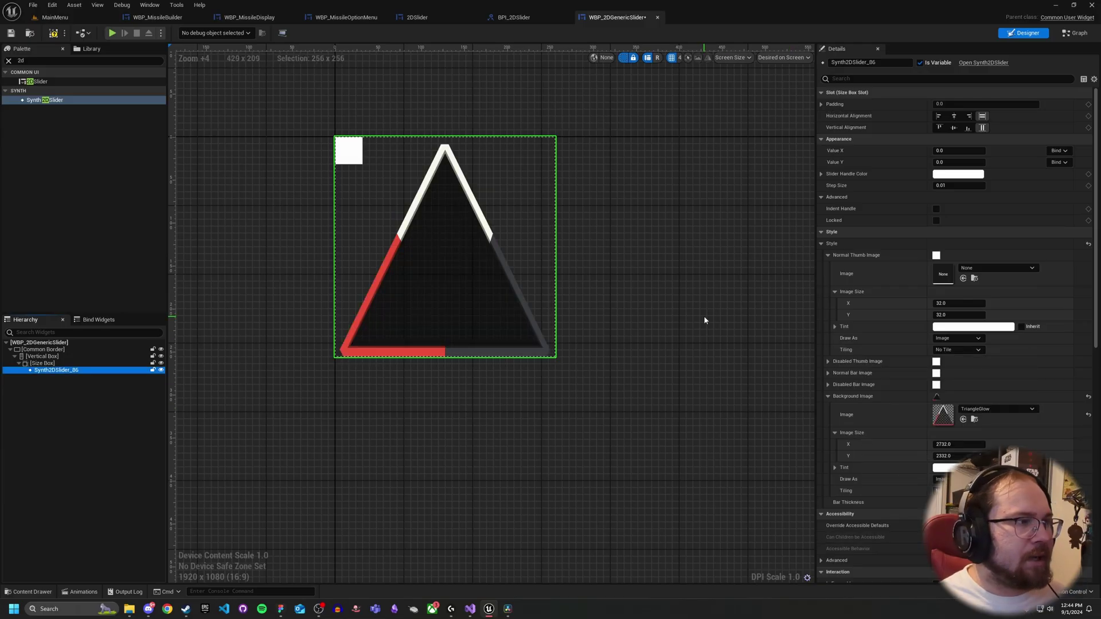
left_click(43, 363)
left_click(951, 174)
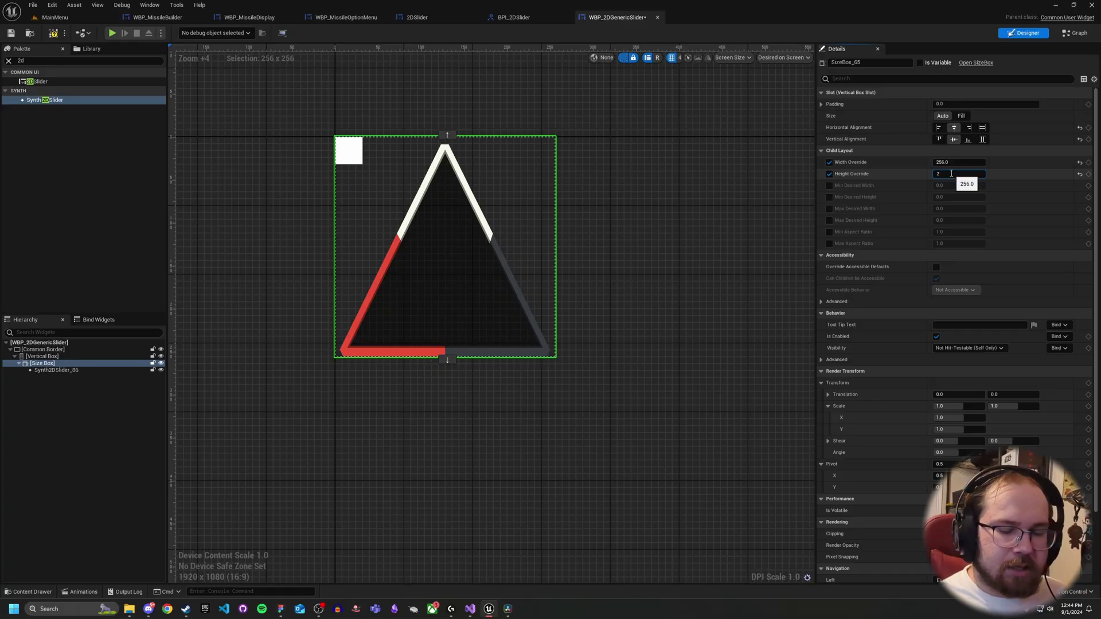
type("270")
key("Return")
type("2")
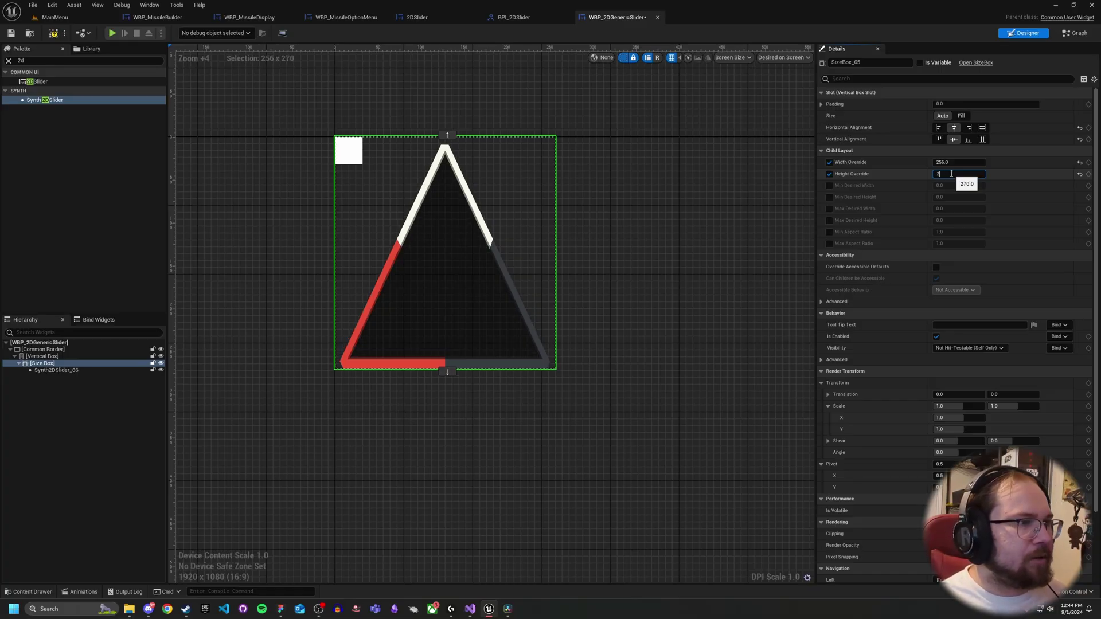
type("56")
key("Return")
left_click(957, 162)
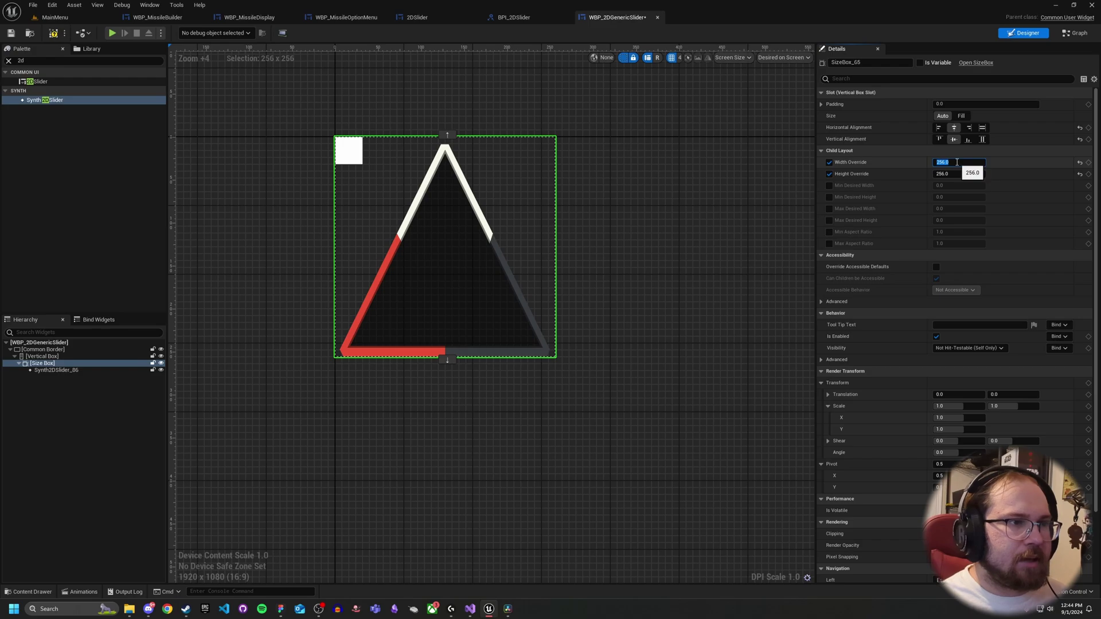
type("300")
key("Return")
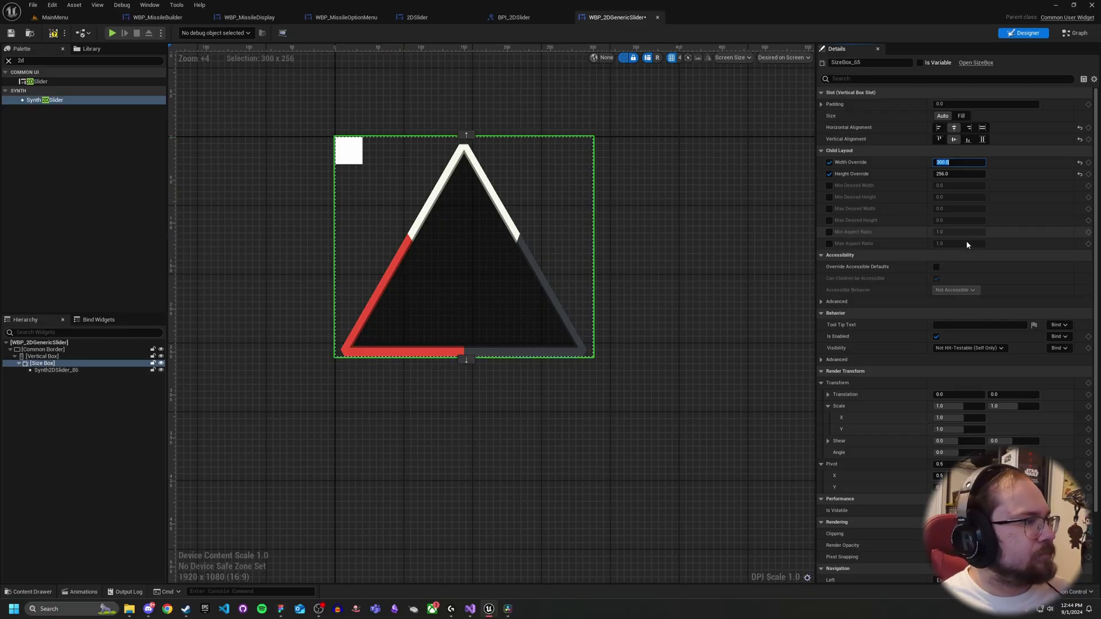
Give the slider an Async_Icon thumb image sized 16 × 16
left_click(101, 370)
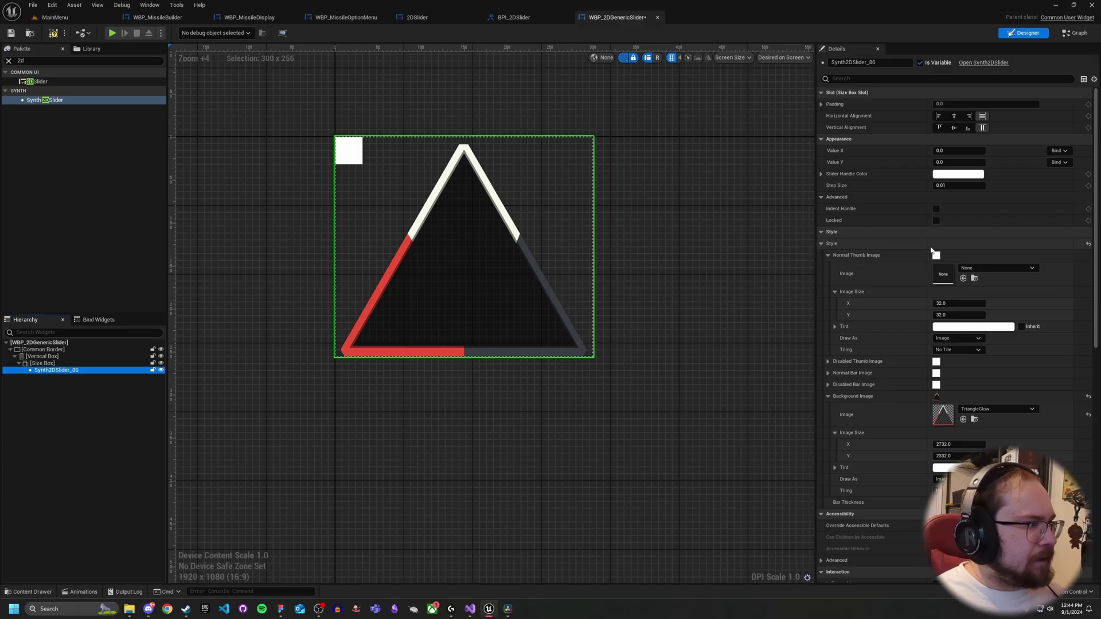
left_click(982, 269)
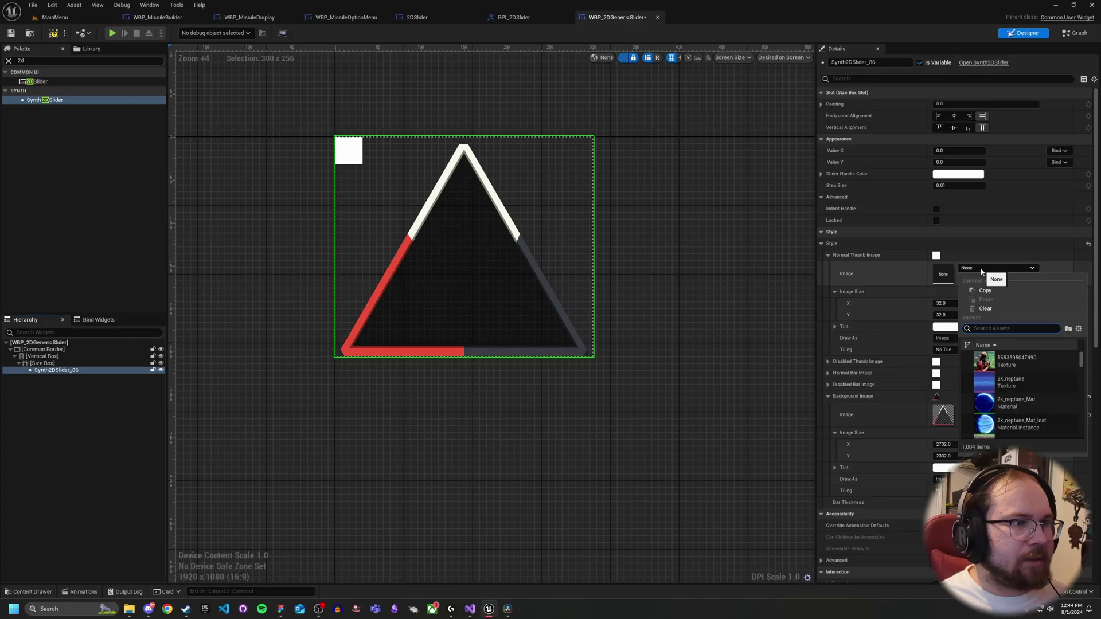
type("asy")
left_click(1016, 365)
left_click(955, 304)
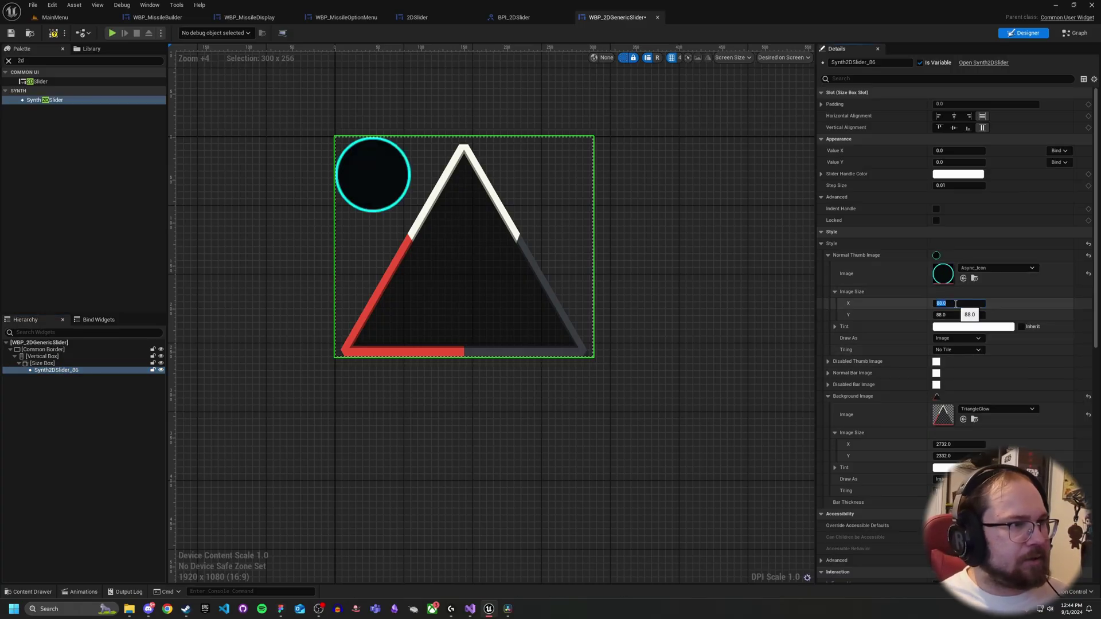
type("16")
key("Tab")
type("16")
key("Return")
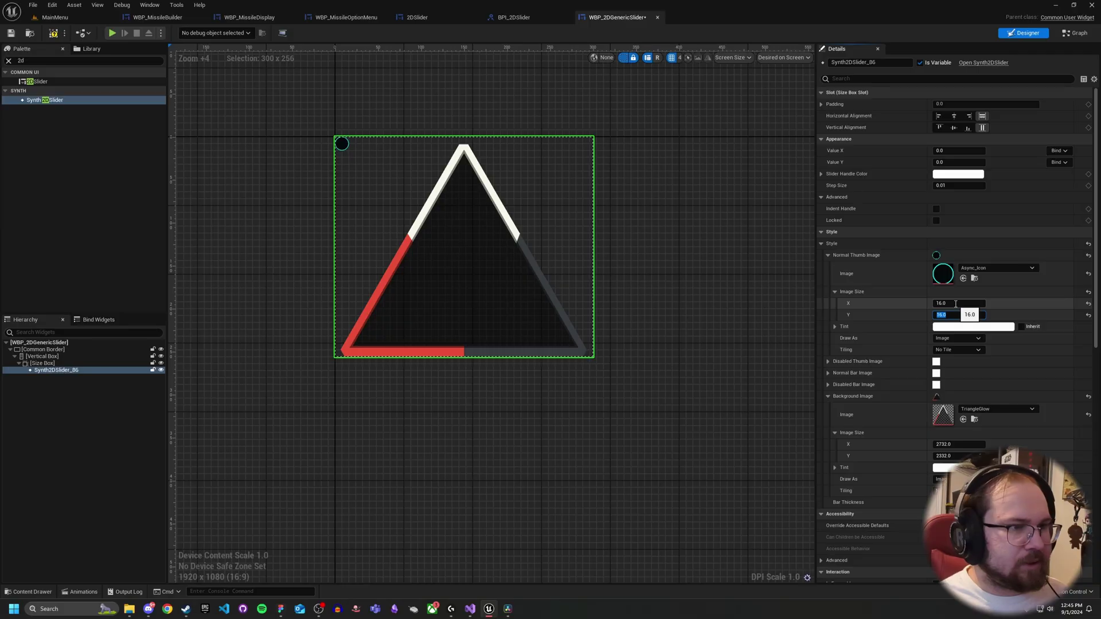
Compile and save the widget, then begin renaming the slider to 2DSlider
left_click(50, 35)
left_click(11, 32)
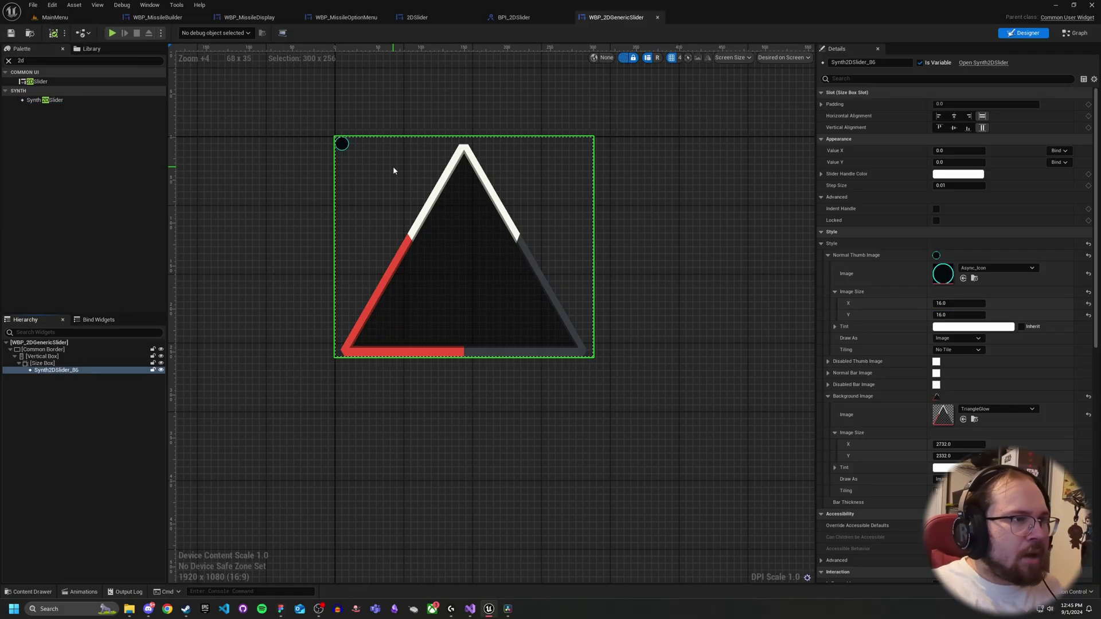
left_click(881, 61)
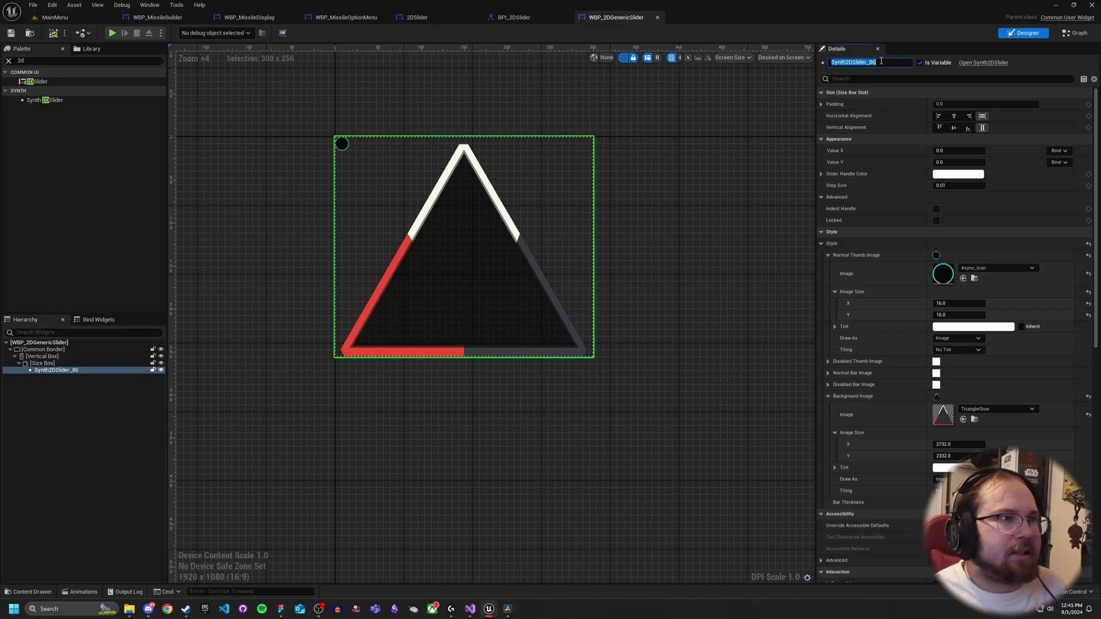